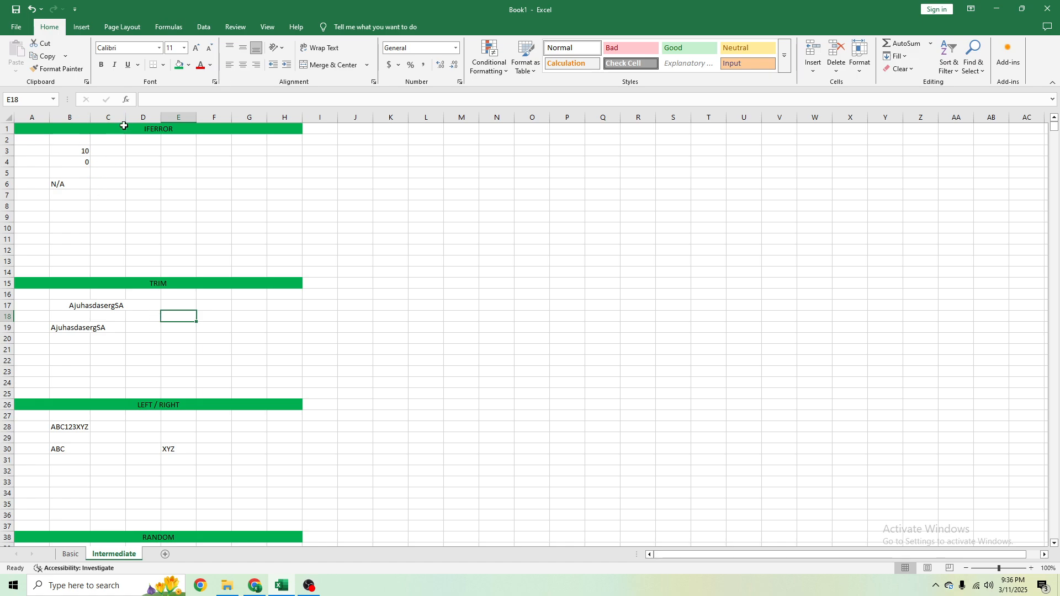
pyautogui.click(84, 153)
pyautogui.click(110, 206)
pyautogui.click(122, 184)
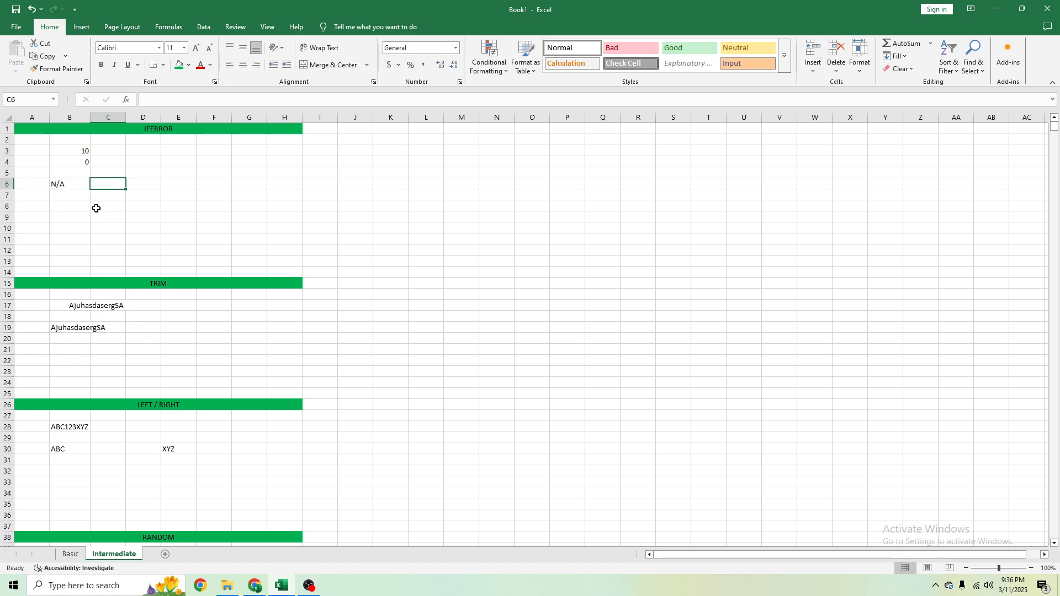
pyautogui.click(141, 130)
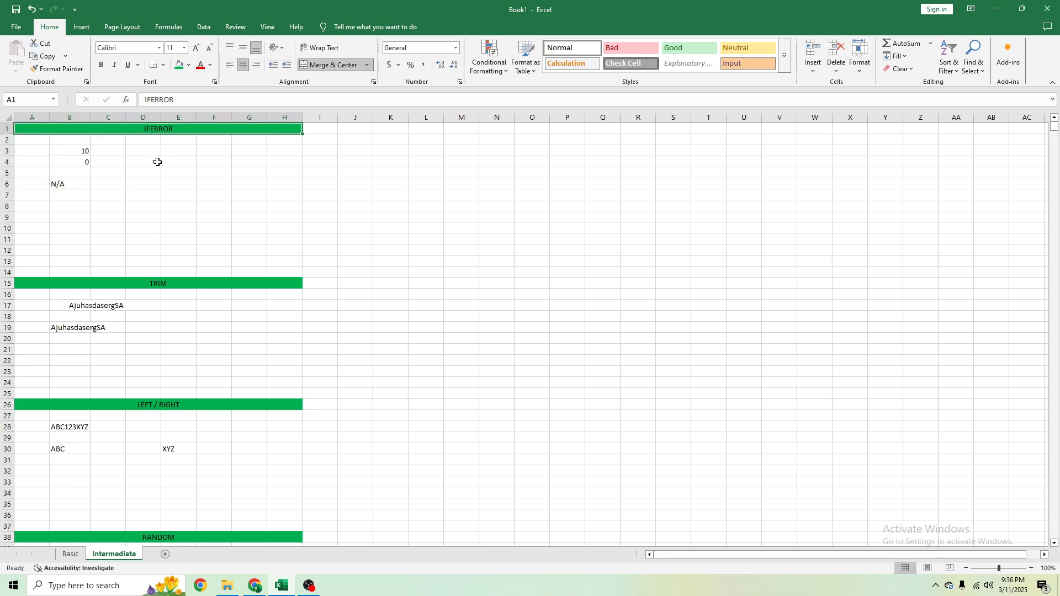
# Enter a formula in C6 that divides B3 by B4
pyautogui.click(118, 183)
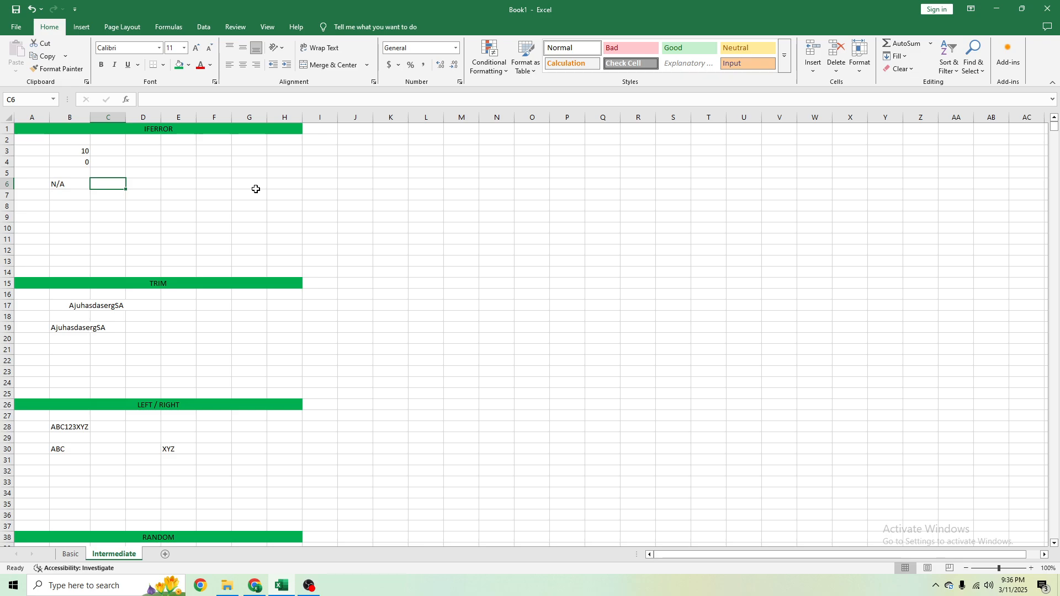
pyautogui.write('=')
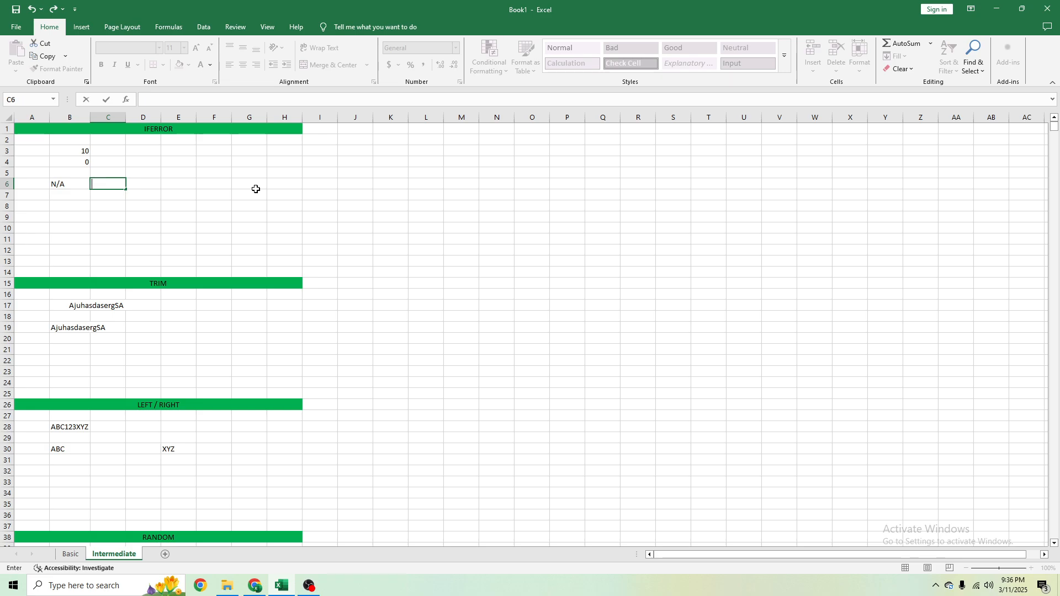
pyautogui.press('Left')
pyautogui.press('Up')
pyautogui.press('Up')
pyautogui.press('Up')
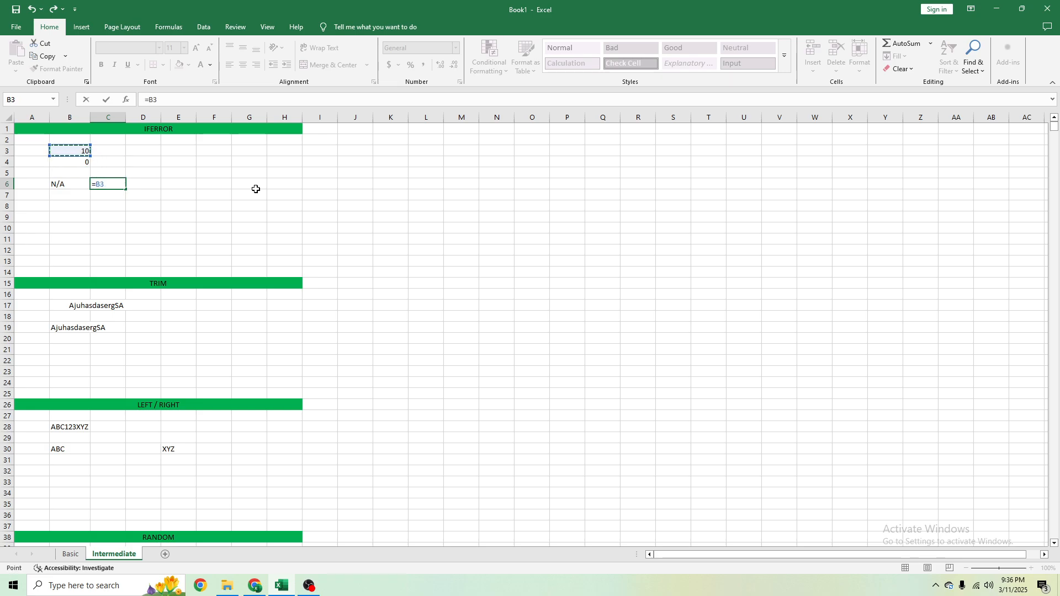
pyautogui.write('/')
pyautogui.write('0')
pyautogui.press('BackSpace')
pyautogui.press('Left')
pyautogui.press('Up')
pyautogui.press('Up')
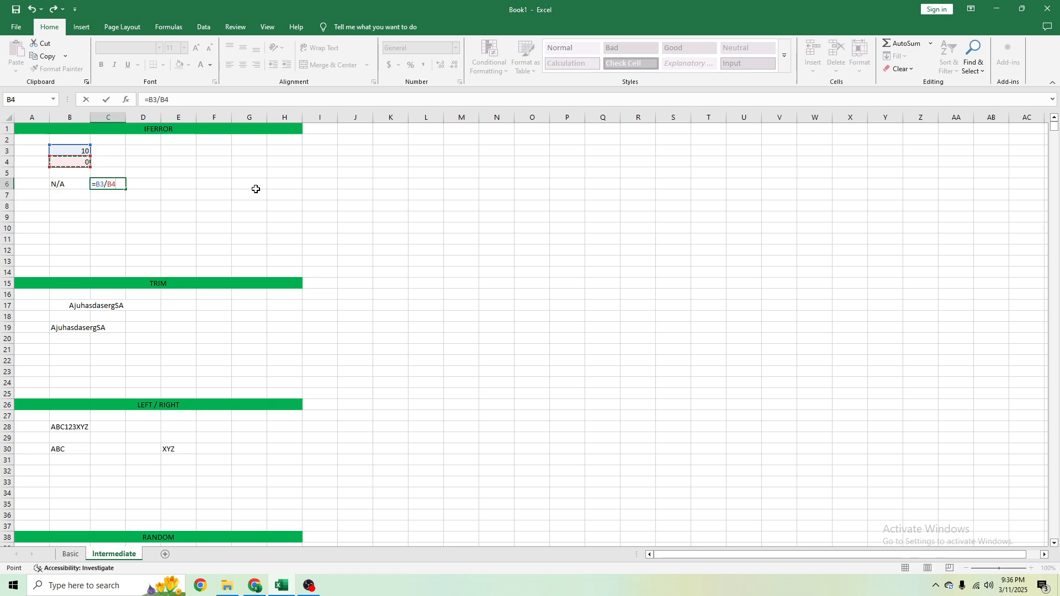
pyautogui.press('Return')
pyautogui.press('Up')
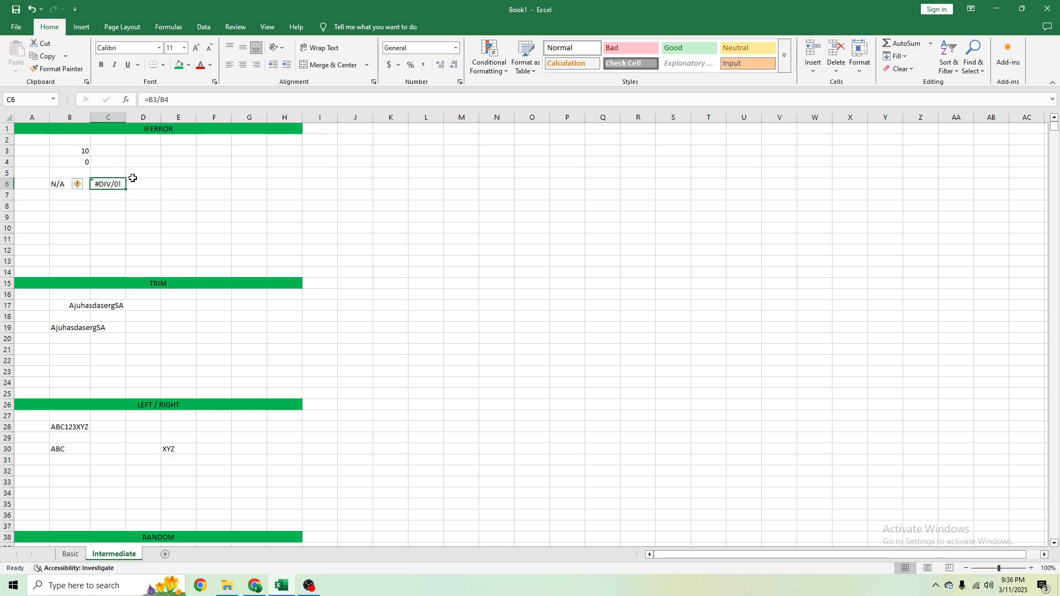
# Enter an IFERROR formula in C6 that divides B3 by B4 and returns 10 on error
pyautogui.write('=if')
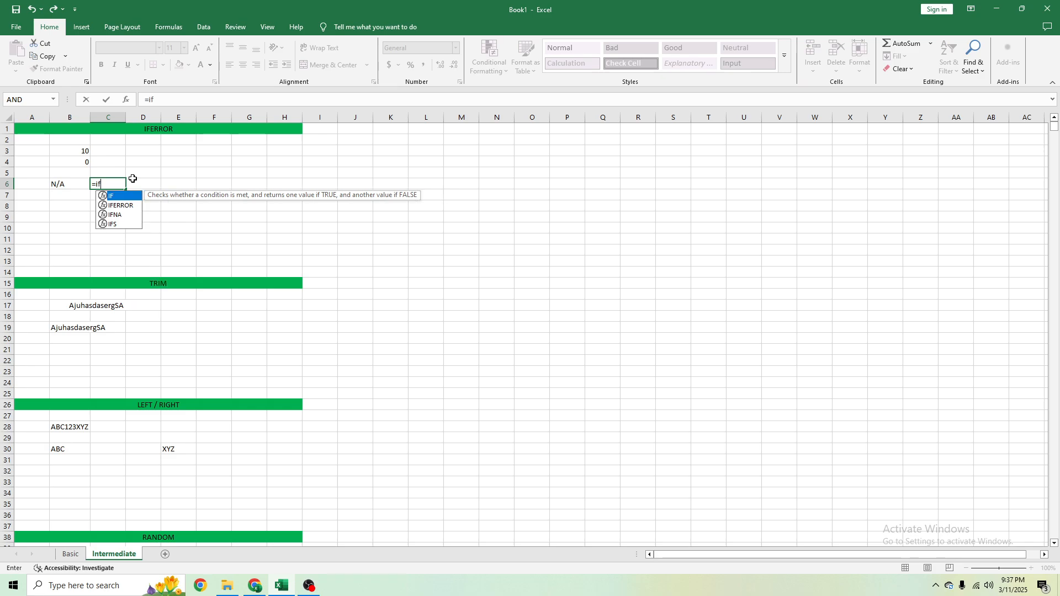
pyautogui.write('error')
pyautogui.press('Tab')
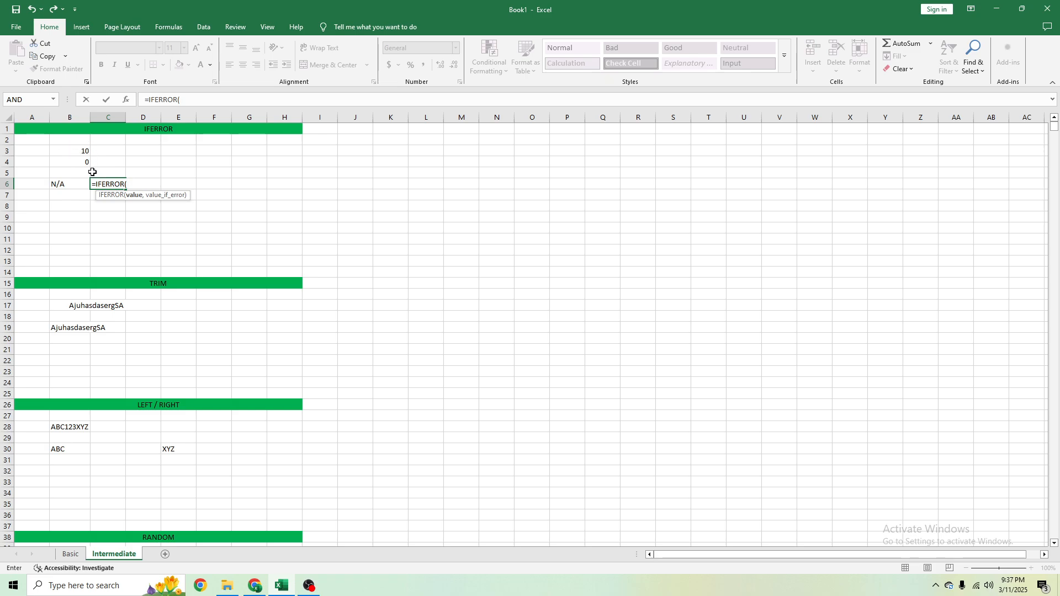
pyautogui.click(83, 151)
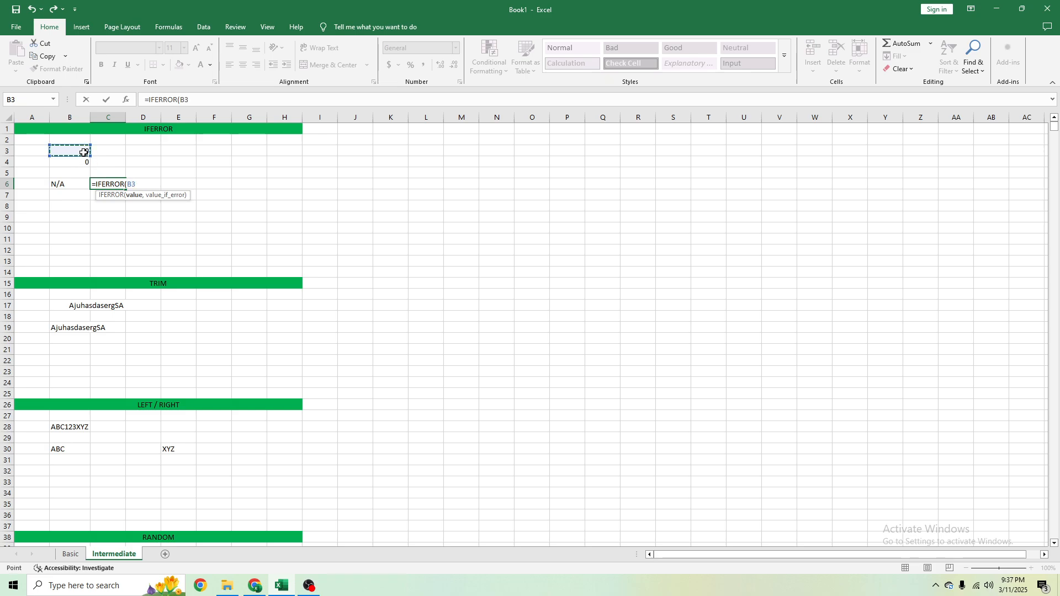
pyautogui.write('/')
pyautogui.click(77, 160)
pyautogui.write(',10')
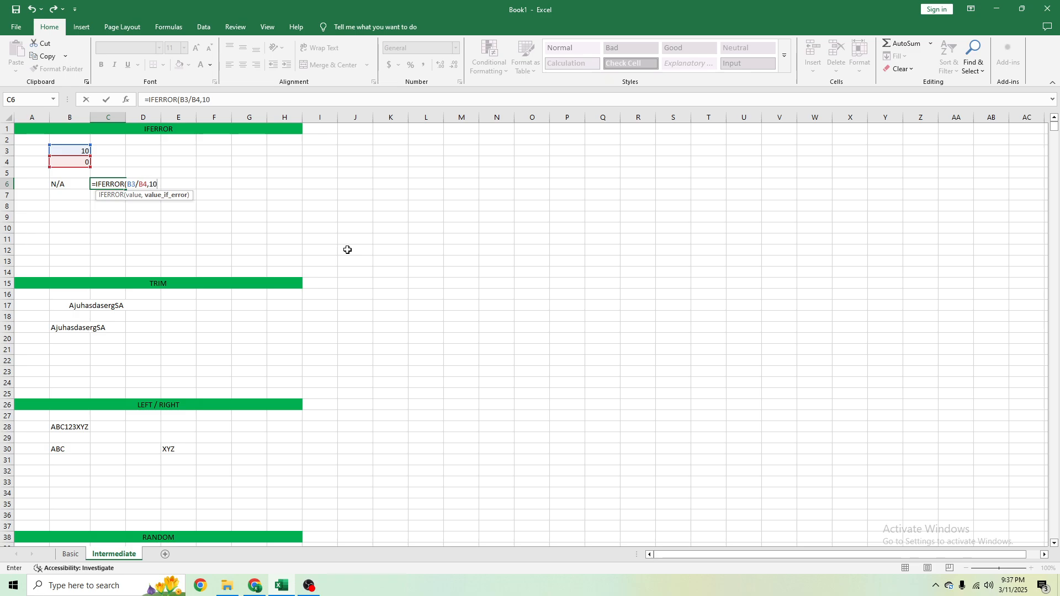
pyautogui.press('Return')
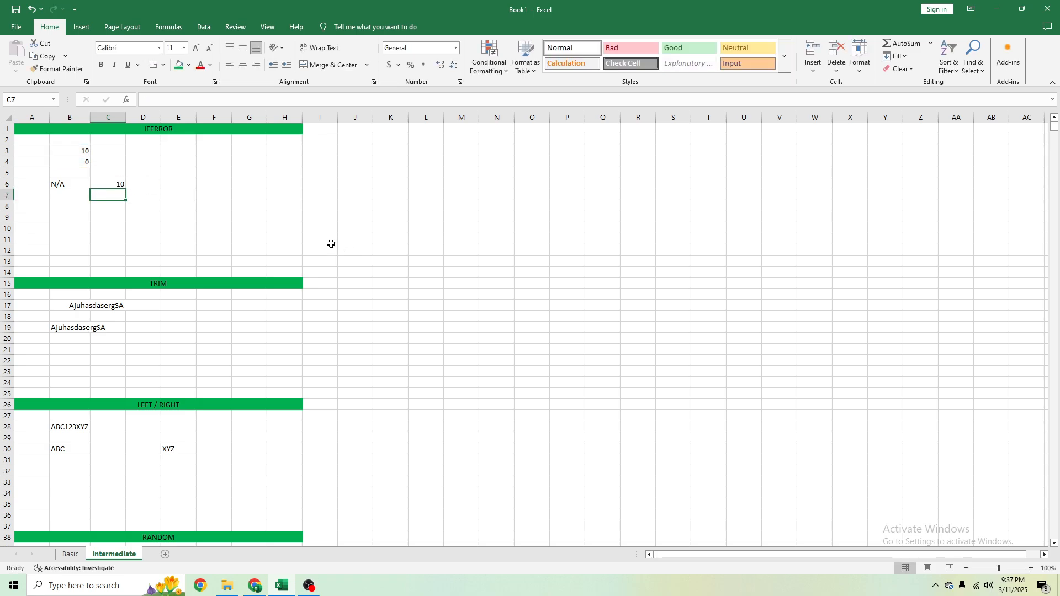
# Replace the error value in the C6 IFERROR formula with the text "N/A"
pyautogui.click(108, 178)
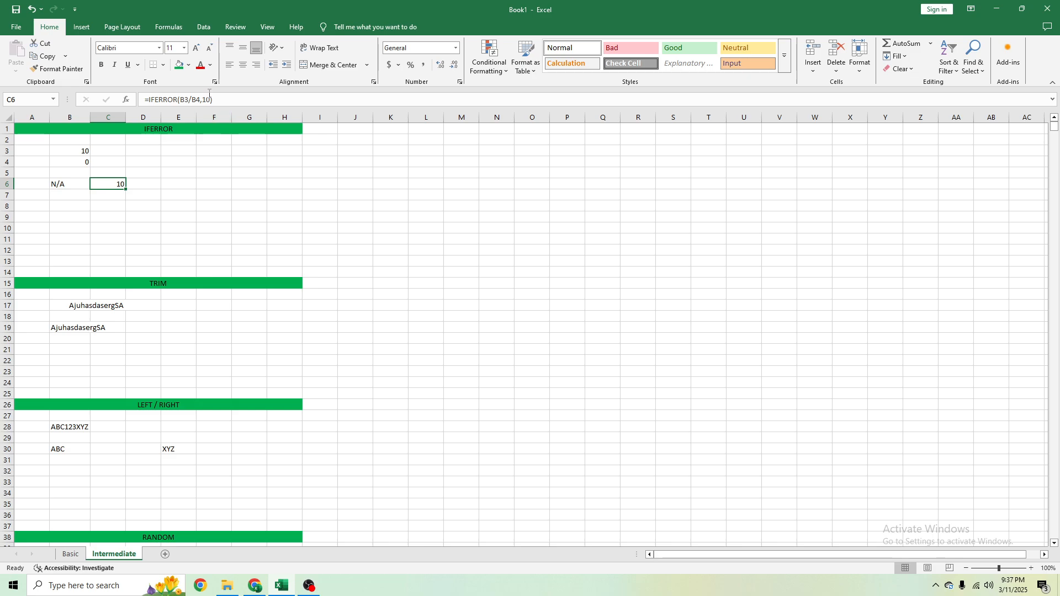
pyautogui.click(237, 95)
pyautogui.press('Left')
pyautogui.press('BackSpace')
pyautogui.press('BackSpace')
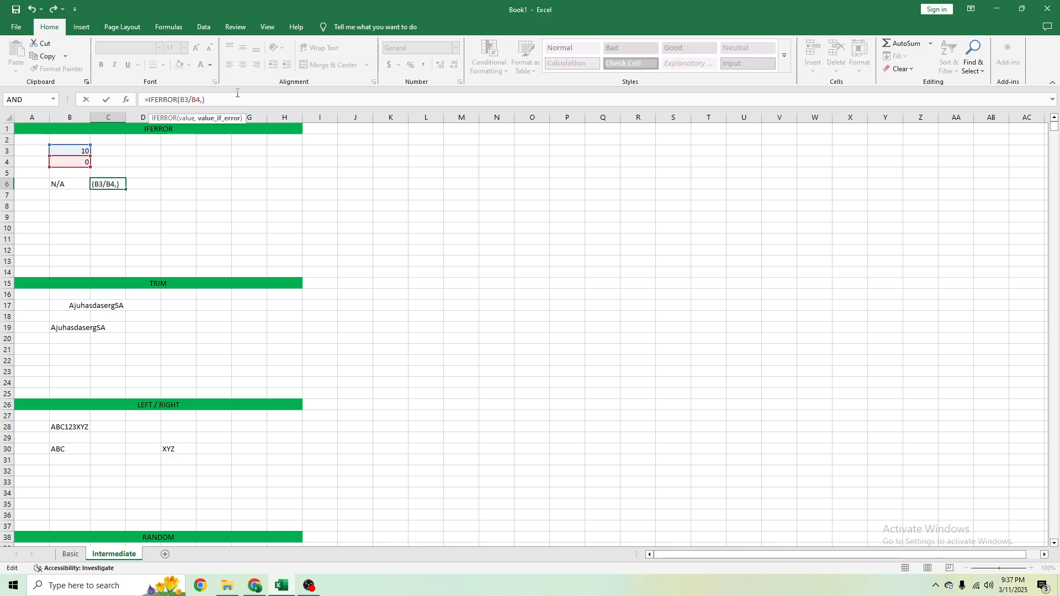
pyautogui.write('"N/A"')
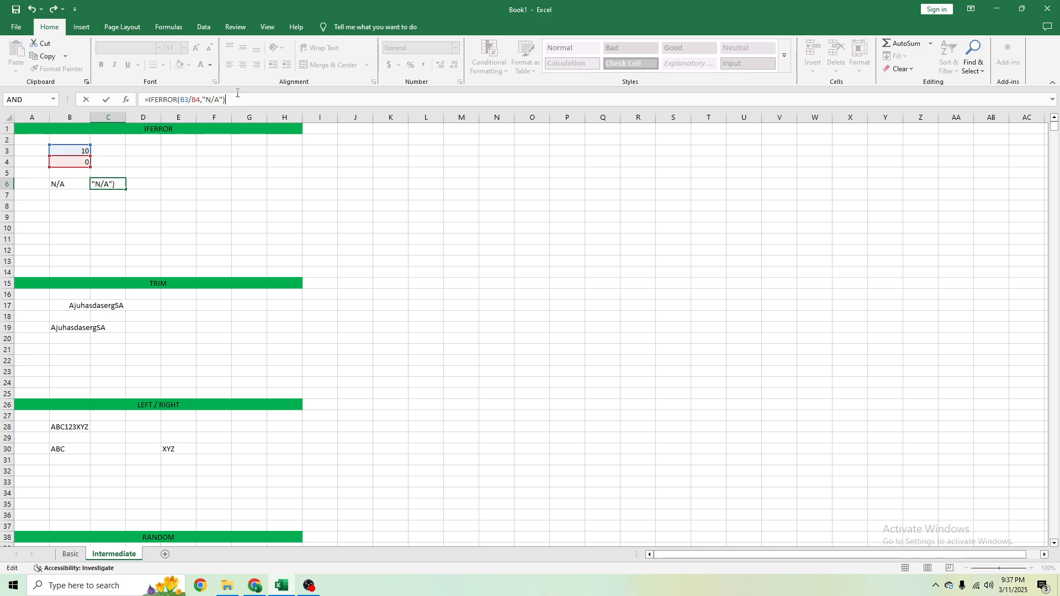
pyautogui.click(106, 99)
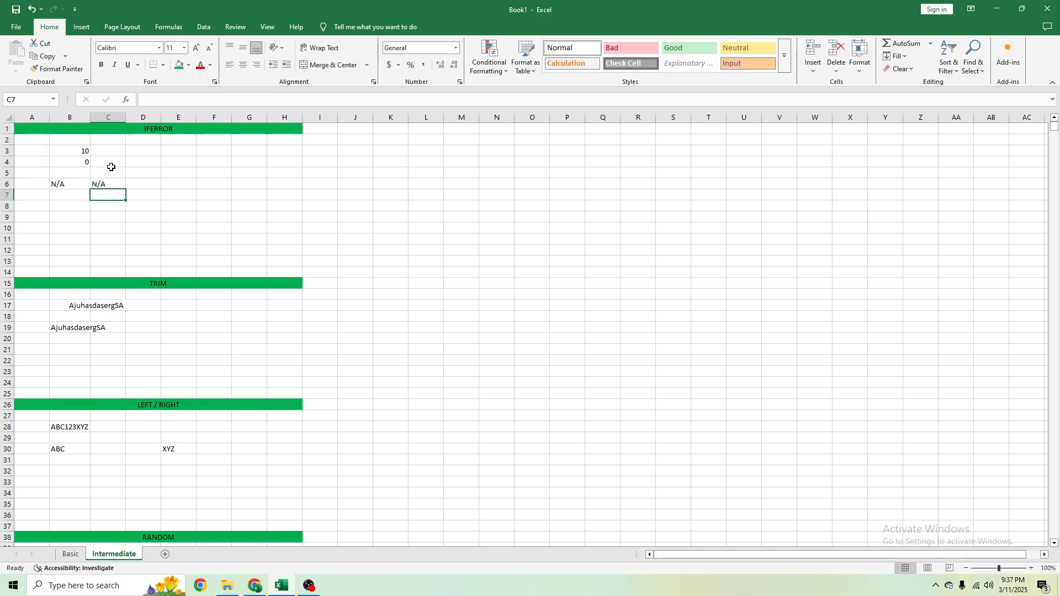
pyautogui.moveTo(223, 100); pyautogui.dragTo(205, 100)
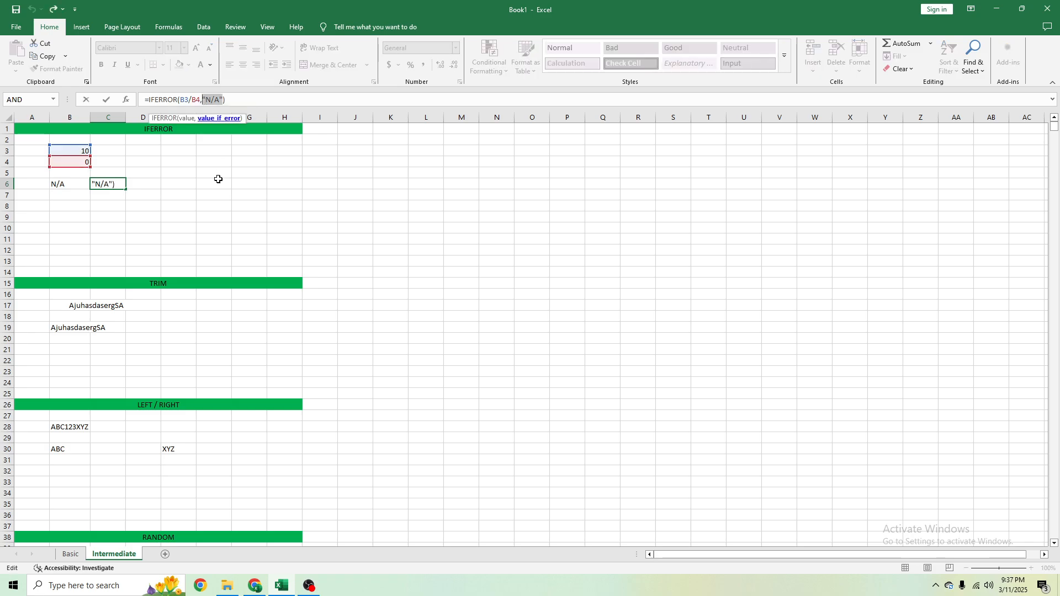
pyautogui.press('Escape')
# Set B4 to 1 to test the IFERROR formulas in B6 and C6, and undo that change
pyautogui.click(82, 165)
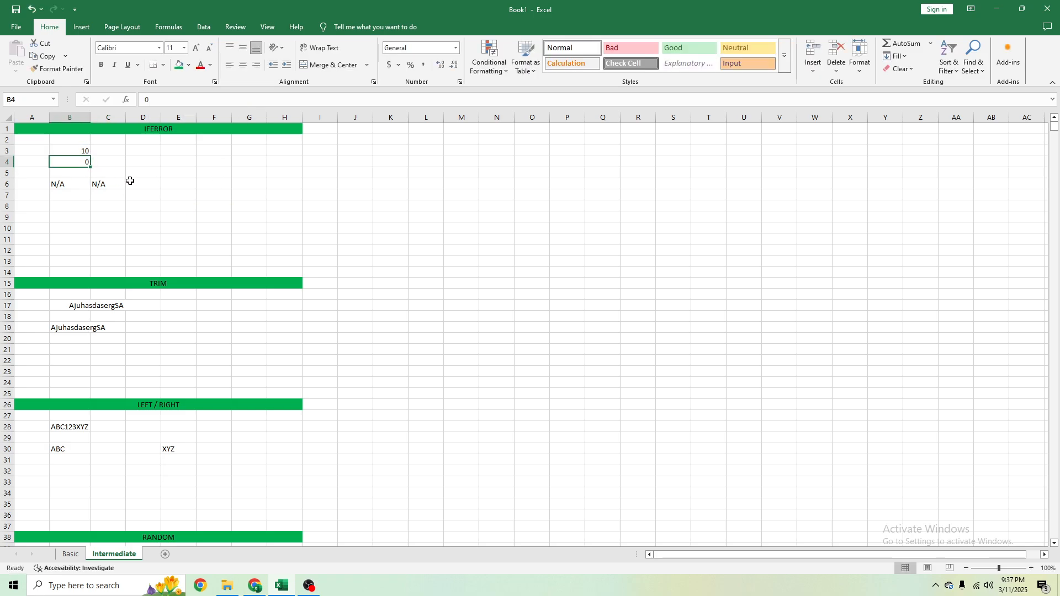
pyautogui.write('1')
pyautogui.press('Return')
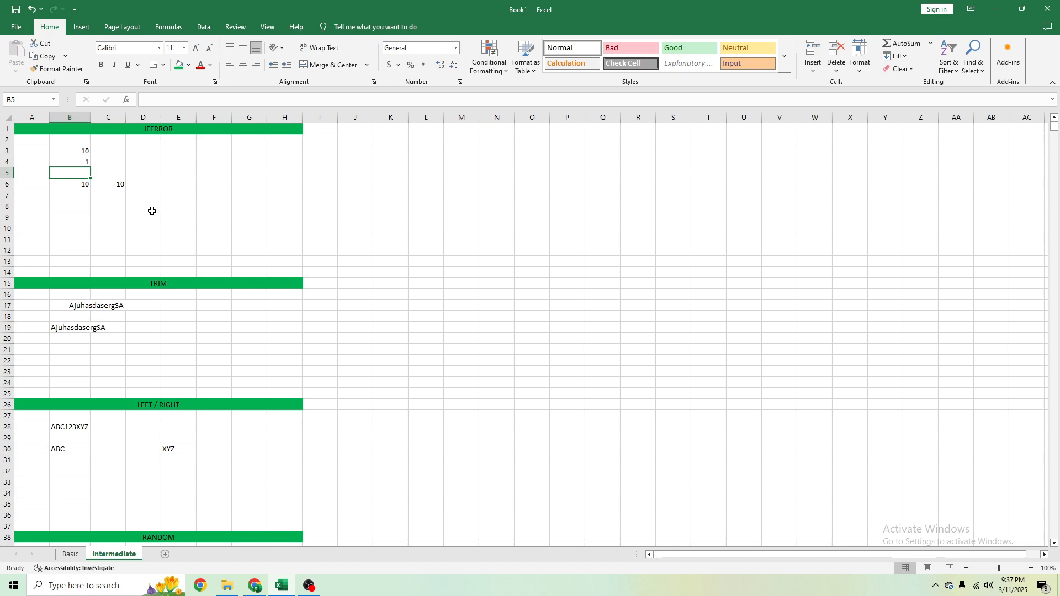
pyautogui.click(121, 185)
pyautogui.click(76, 182)
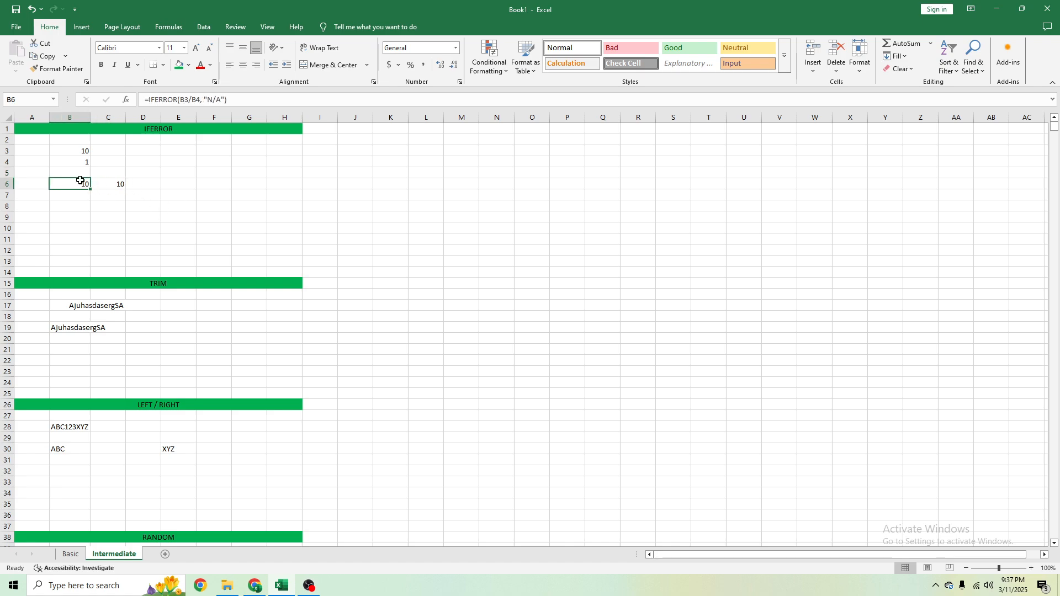
pyautogui.click(120, 184)
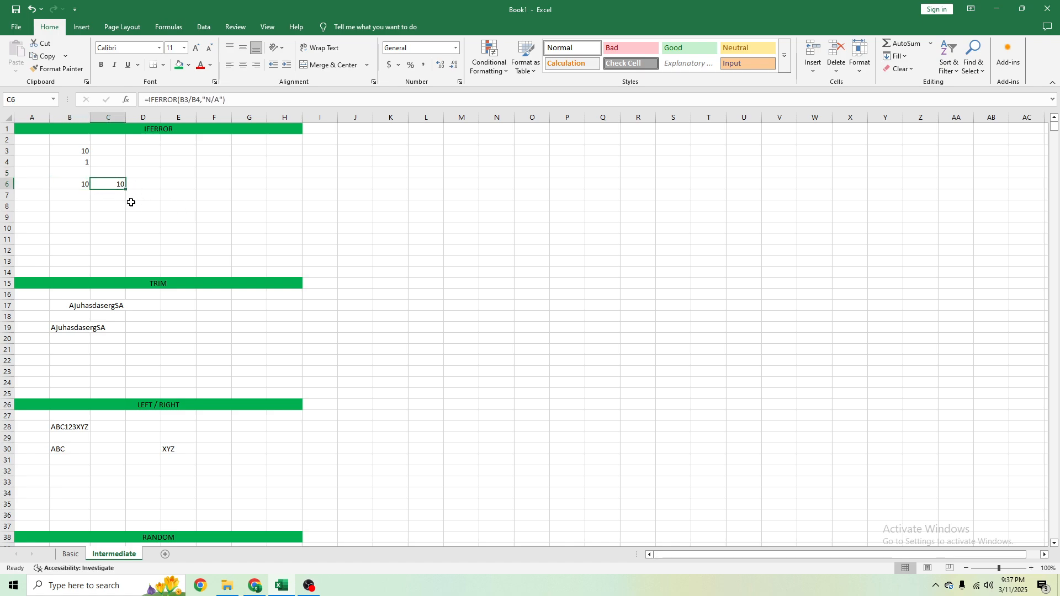
pyautogui.hotkey('ctrl', 'z')
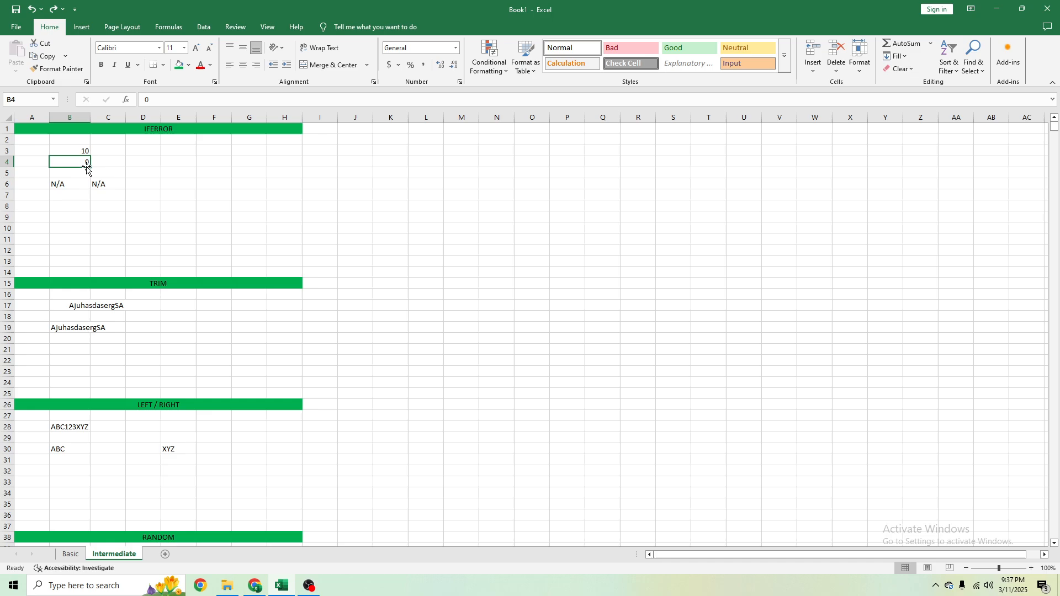
pyautogui.click(115, 183)
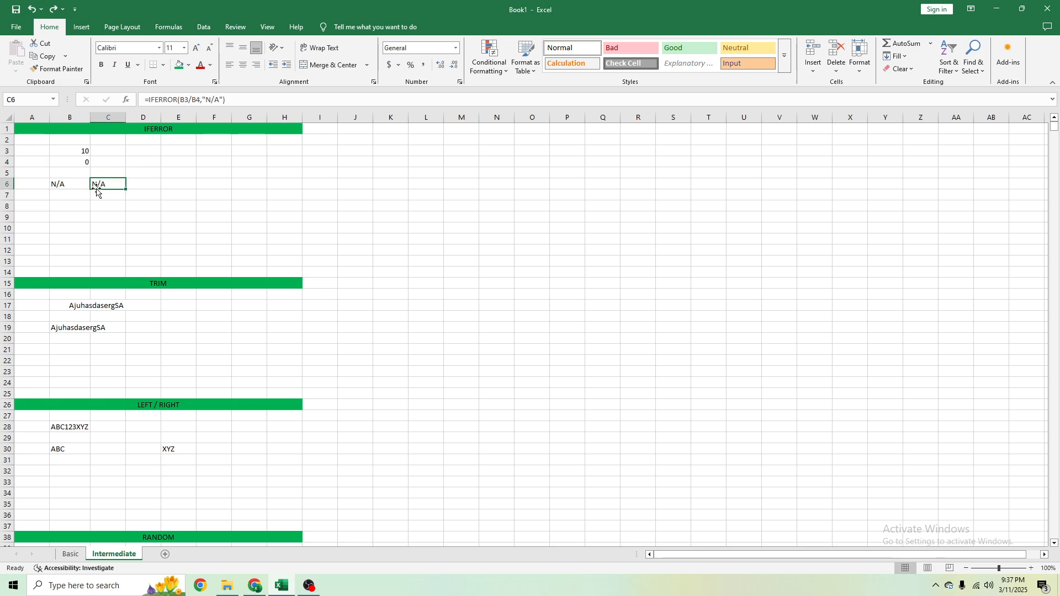
# Enter the formula =TRIM(B17) in B21 to strip the extra spaces from the text in B17
pyautogui.click(83, 330)
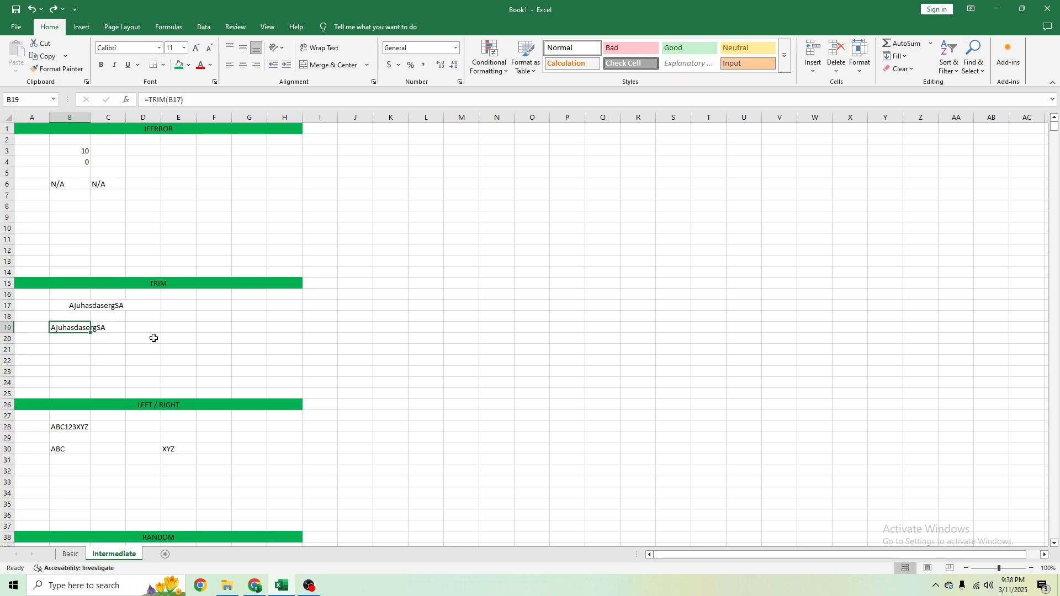
pyautogui.click(66, 304)
pyautogui.click(73, 329)
pyautogui.click(83, 350)
pyautogui.write('=')
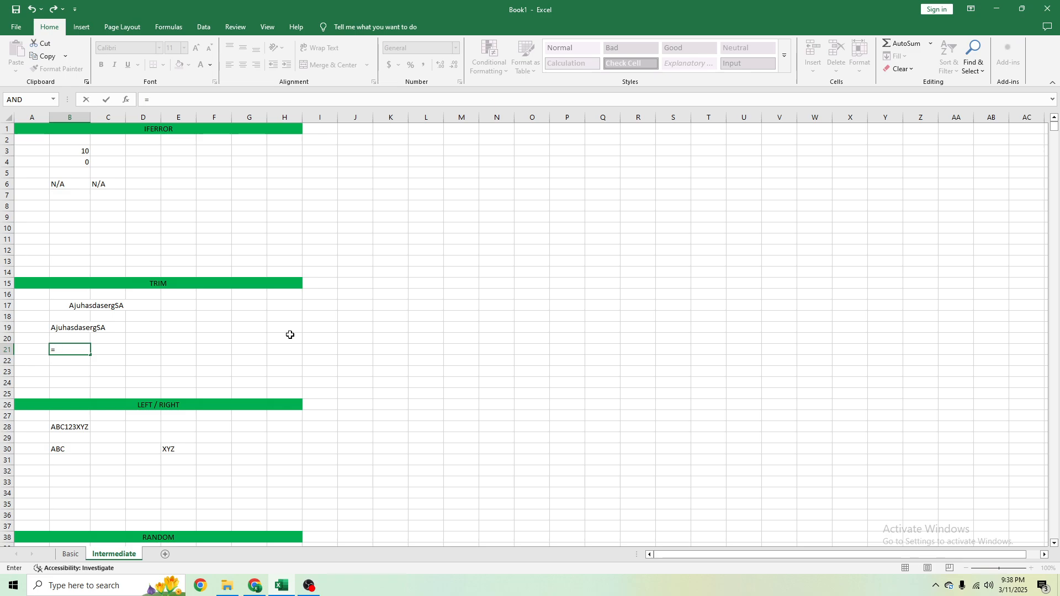
pyautogui.write('trim')
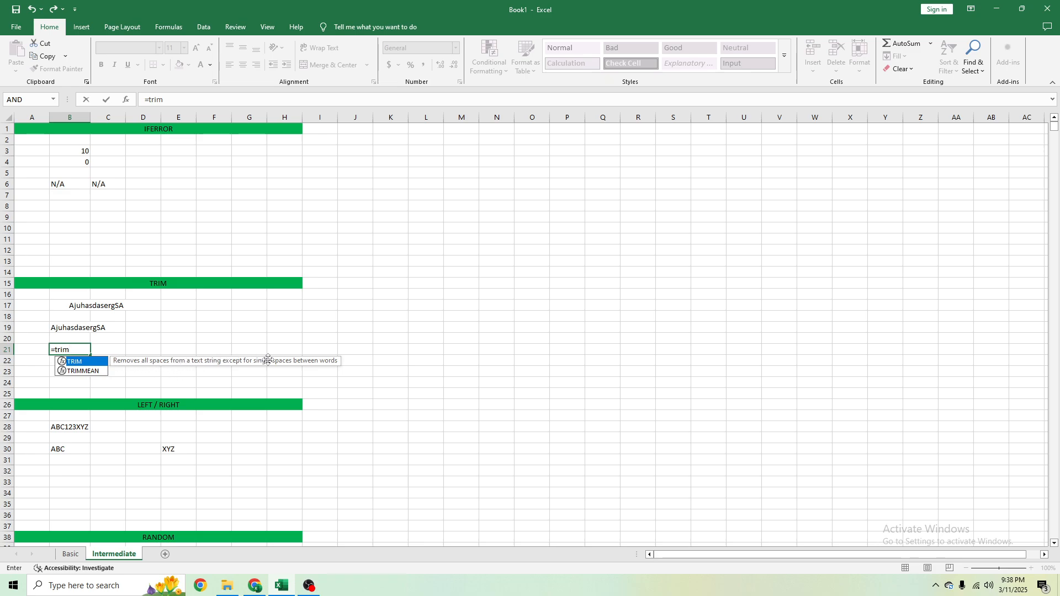
pyautogui.press('Tab')
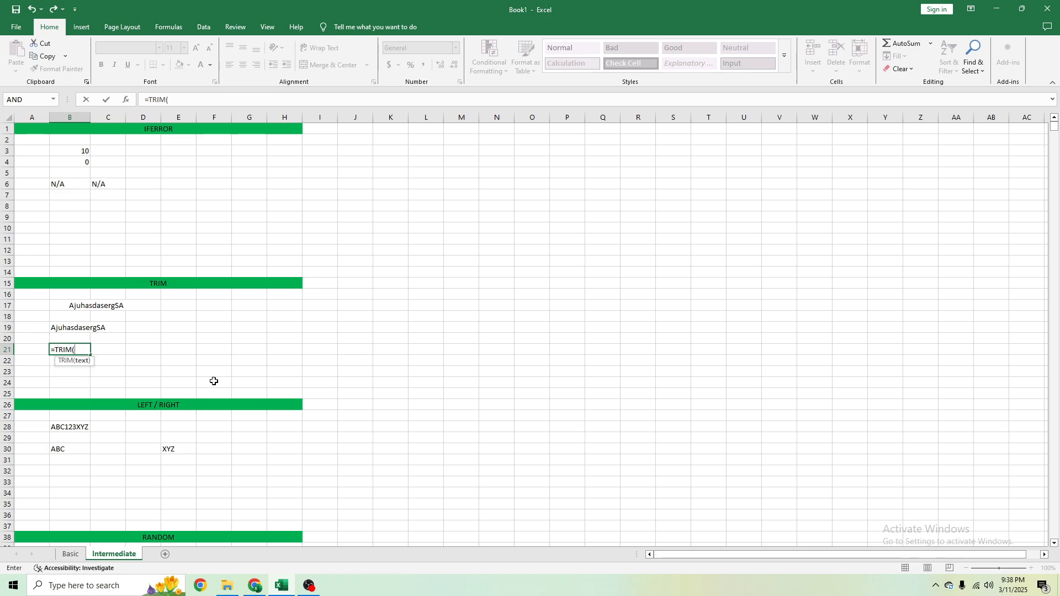
pyautogui.click(66, 304)
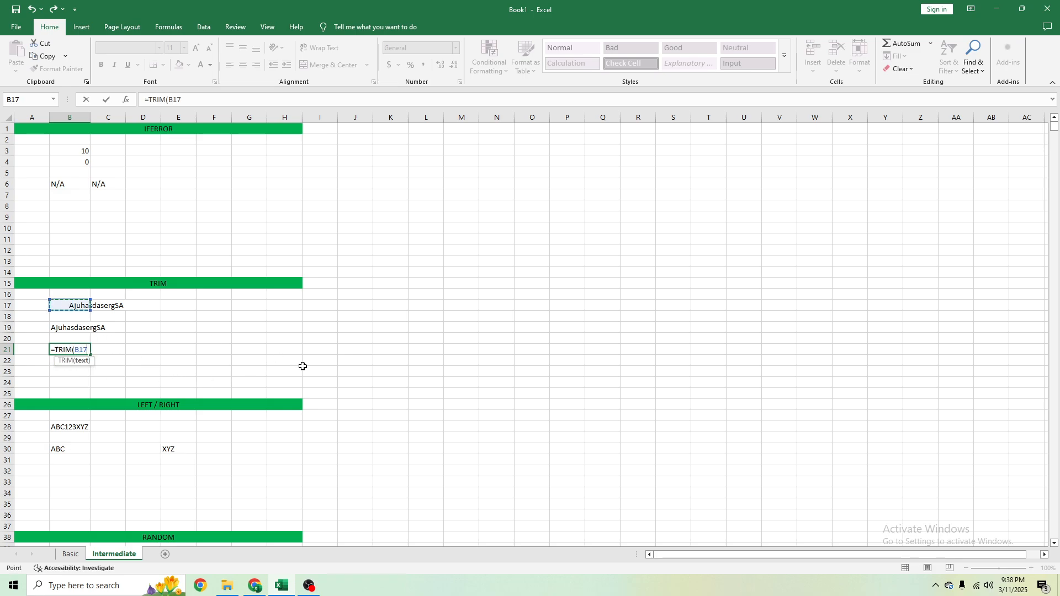
pyautogui.write(')')
pyautogui.press('Return')
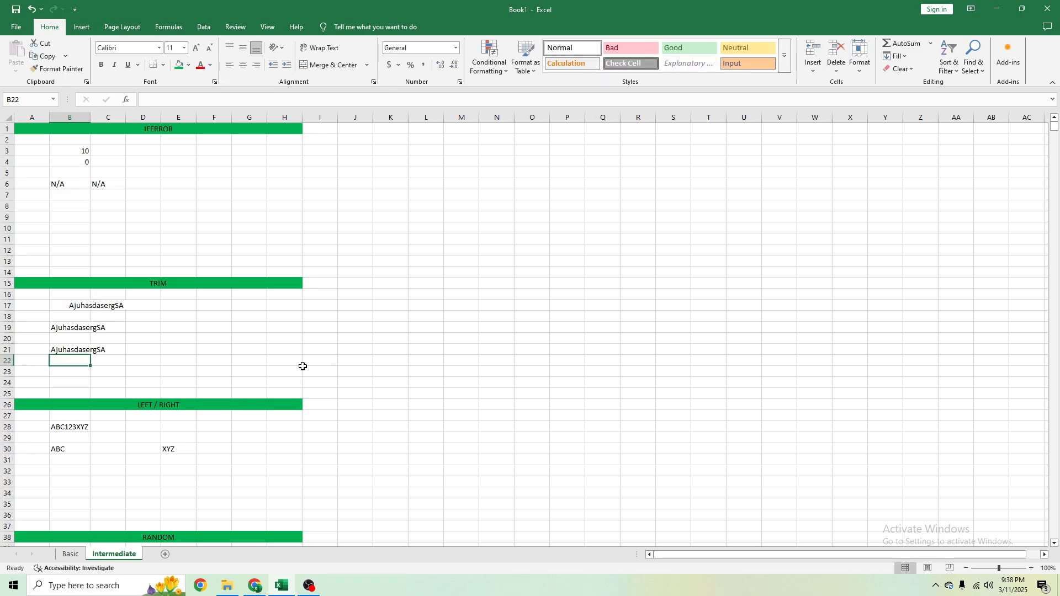
pyautogui.press('Up')
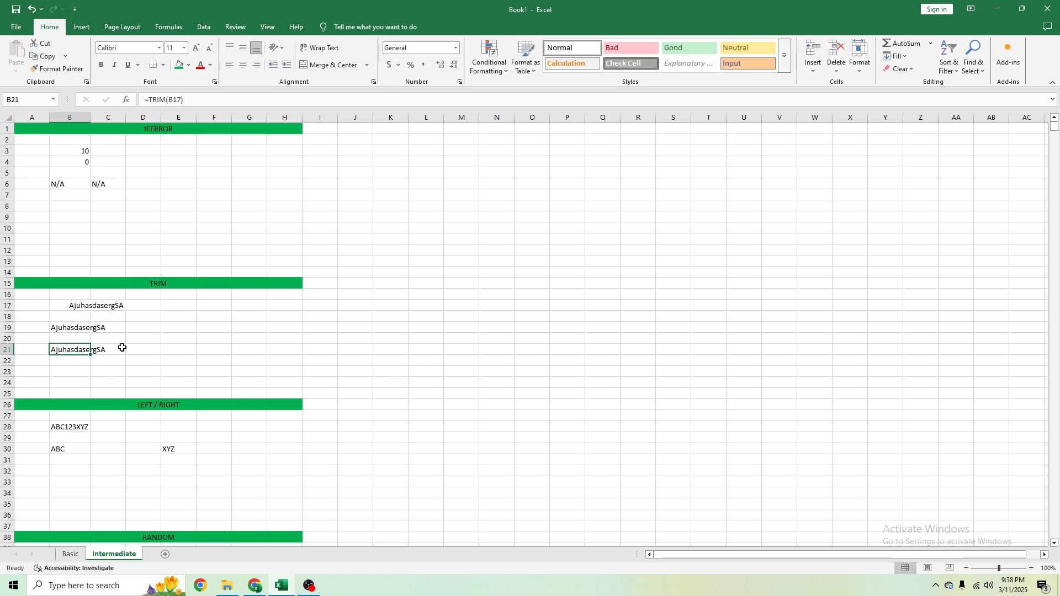
# Enter the formula =LEFT(B28,3) in B32 to extract the first three characters of the text in B28
pyautogui.scroll(-5, 187, 485)
pyautogui.scroll(-1, 187, 486)
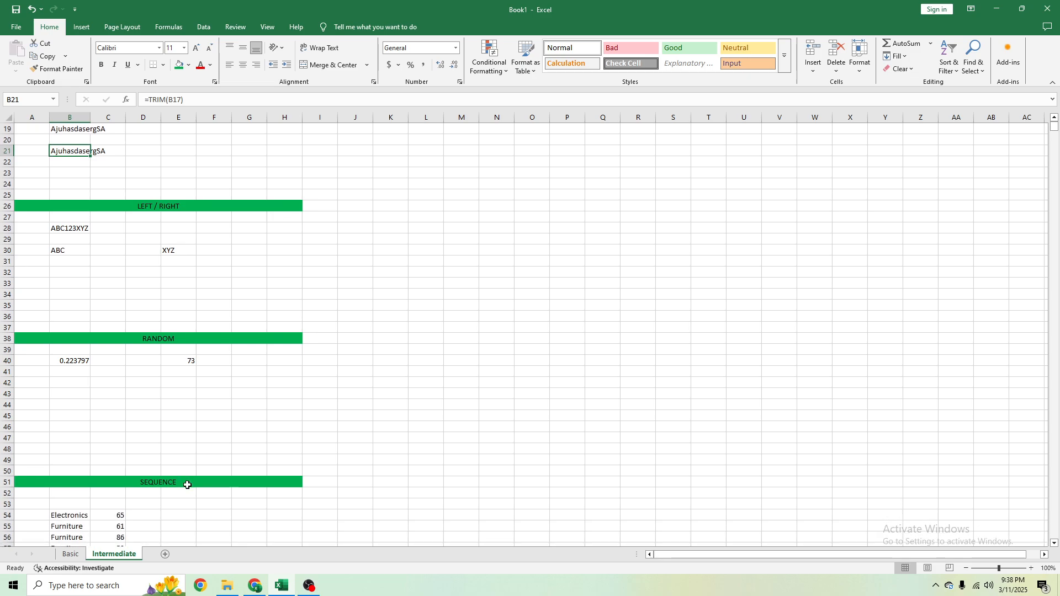
pyautogui.click(77, 273)
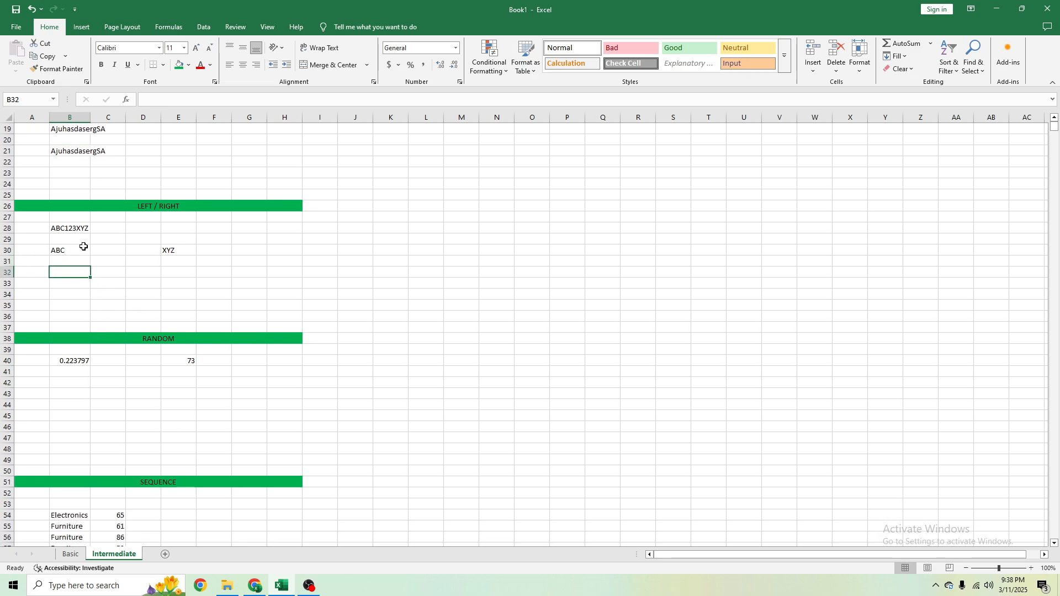
pyautogui.click(145, 208)
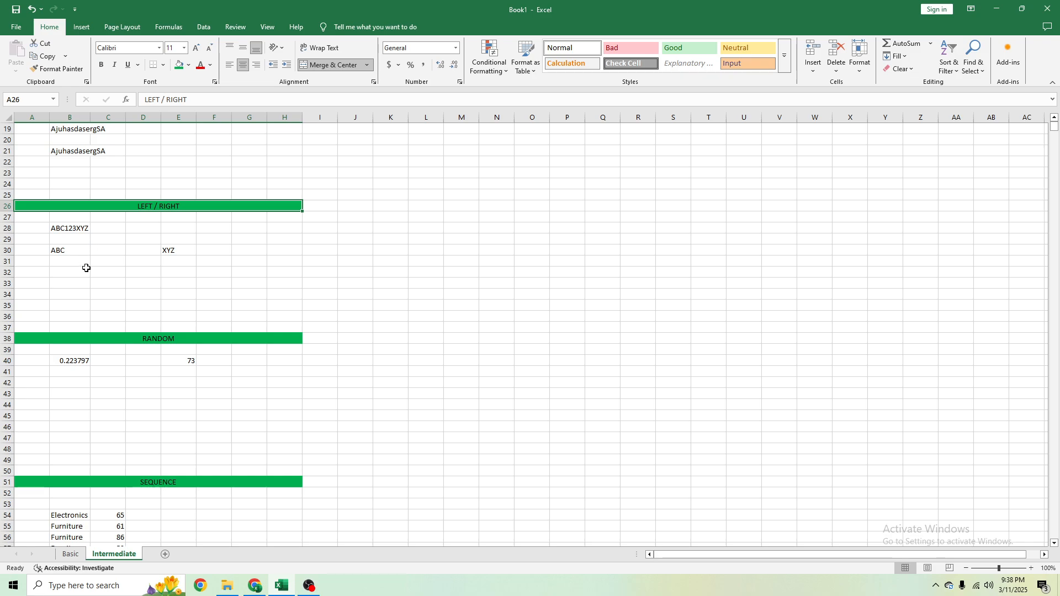
pyautogui.click(77, 251)
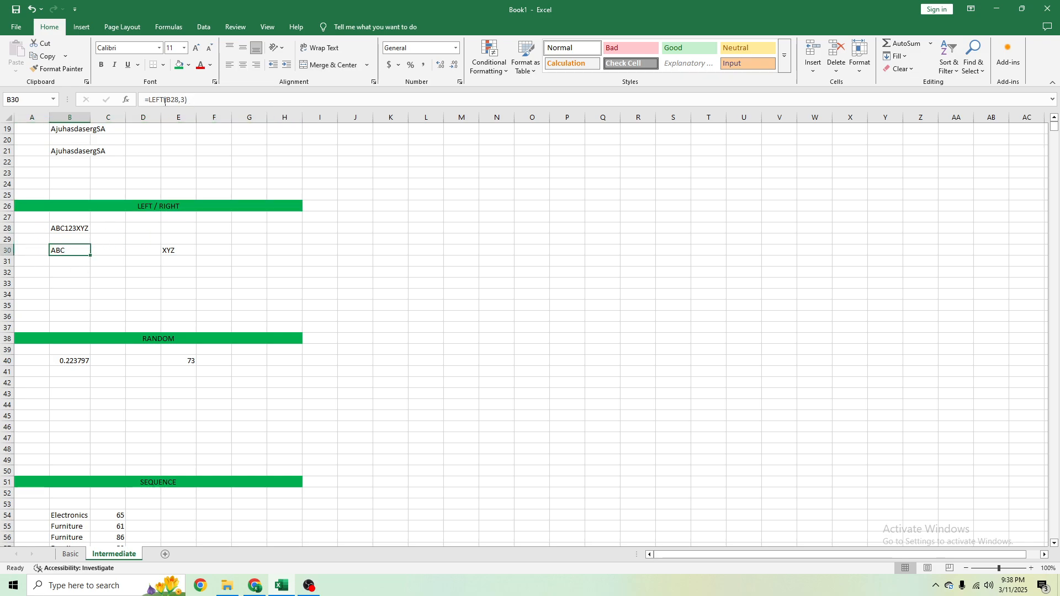
pyautogui.click(82, 270)
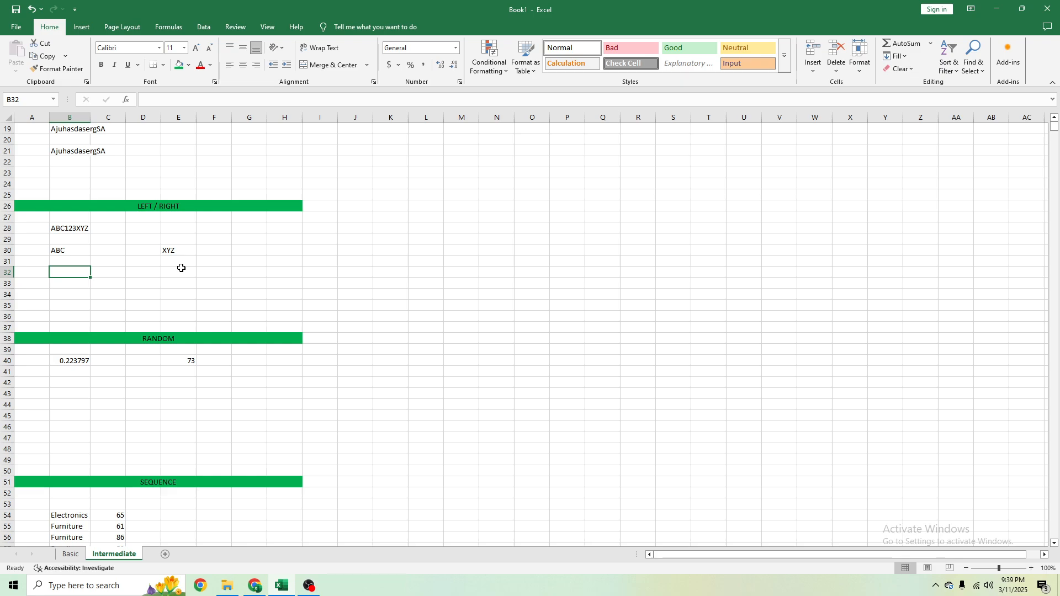
pyautogui.write('=')
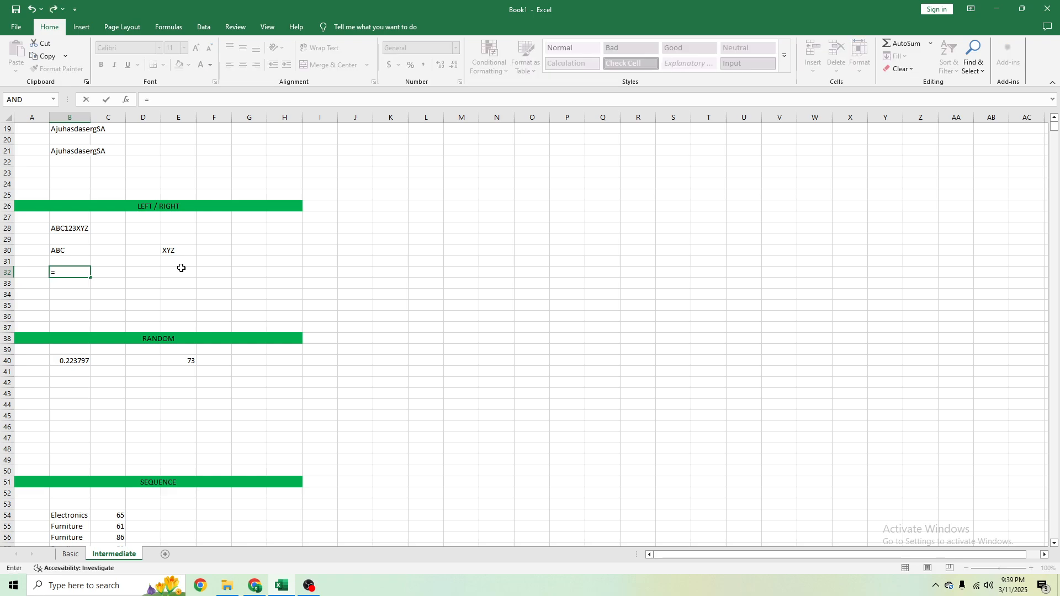
pyautogui.write('left')
pyautogui.press('Tab')
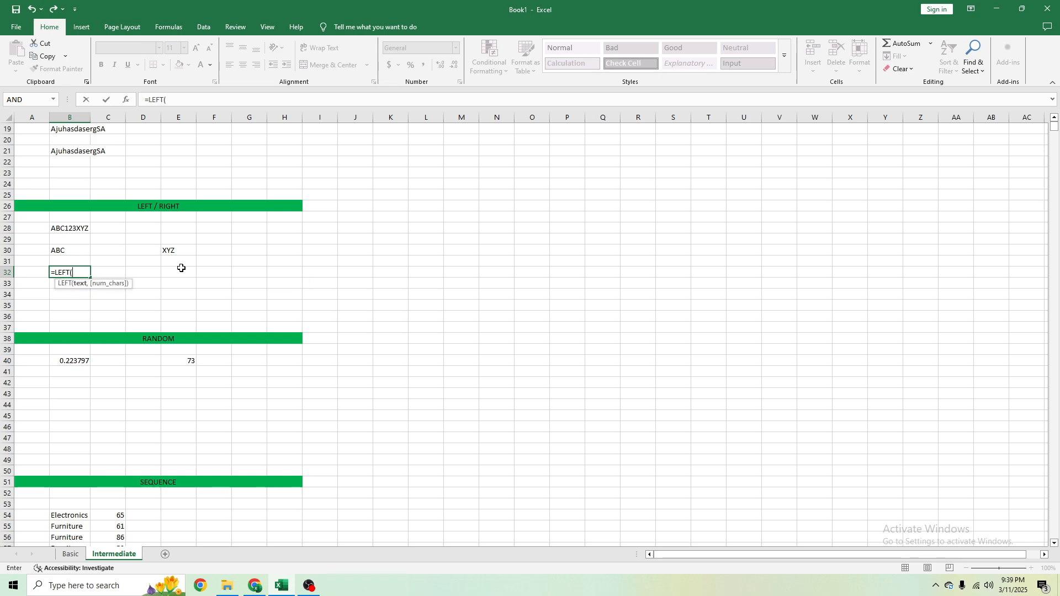
pyautogui.click(50, 228)
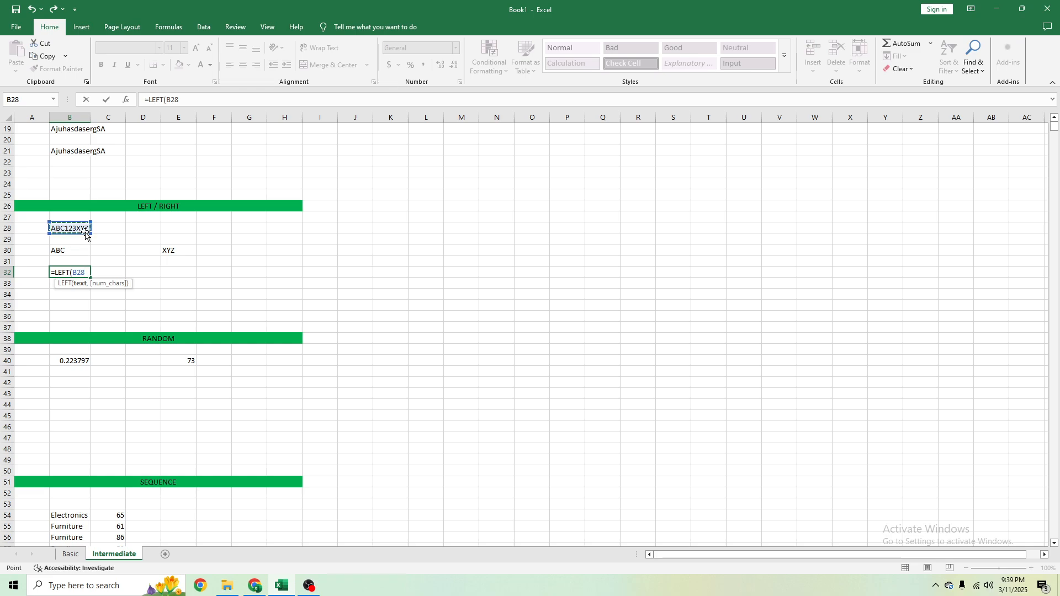
pyautogui.write(',3')
pyautogui.press('Return')
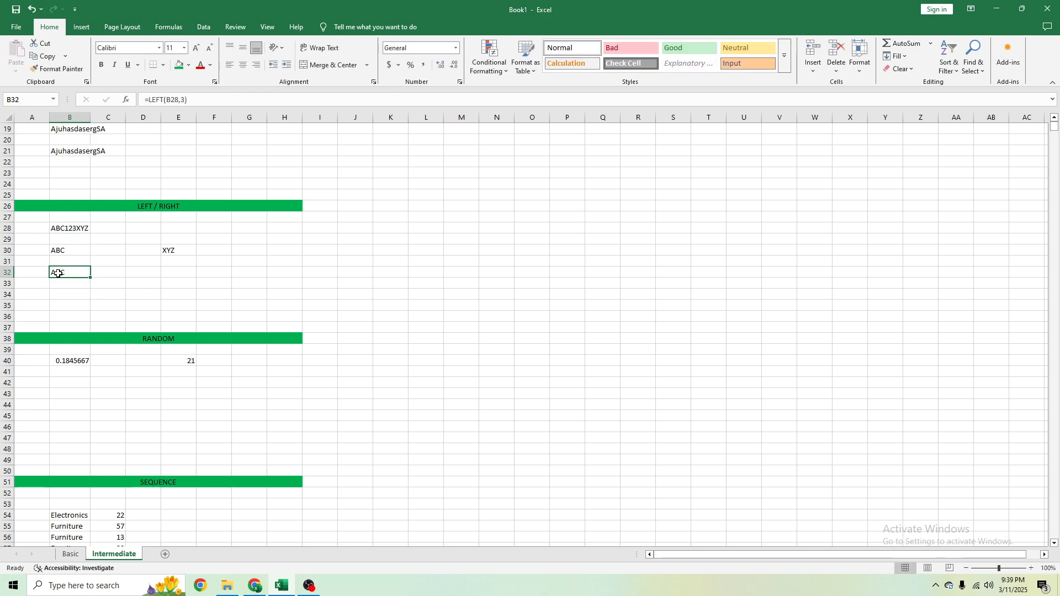
# Change the number of characters in the B32 LEFT formula to 6
pyautogui.click(186, 99)
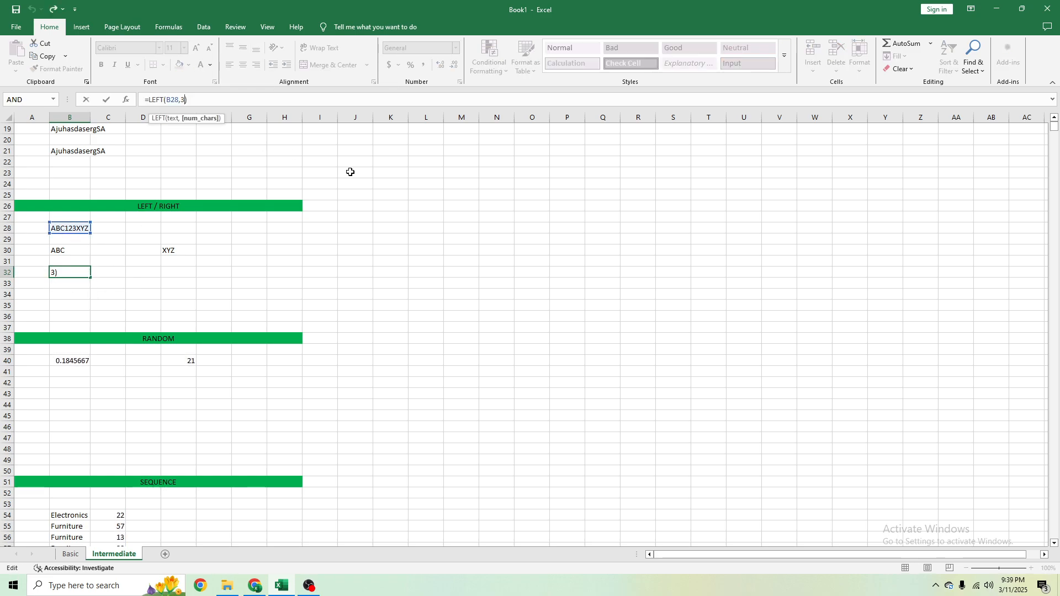
pyautogui.press('BackSpace')
pyautogui.press('BackSpace')
pyautogui.write('6)')
pyautogui.press('Return')
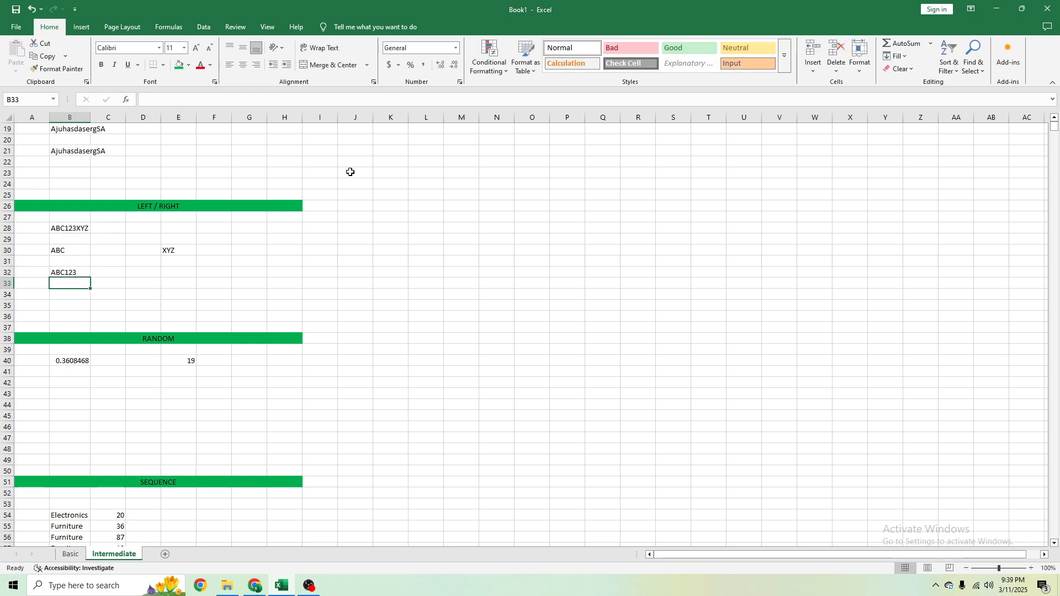
pyautogui.click(56, 275)
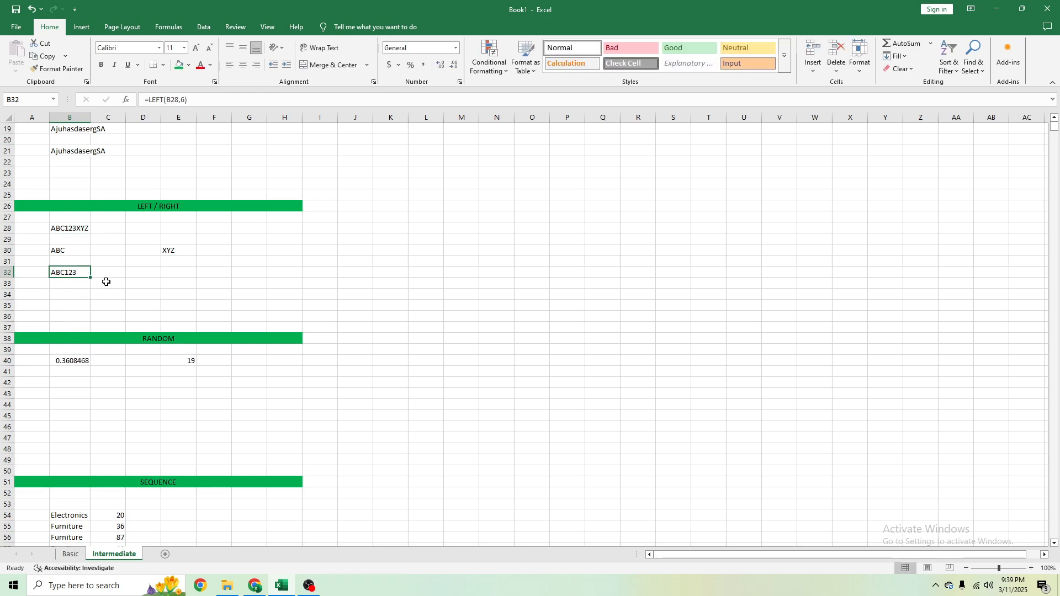
# Enter the formula =RIGHT(B28,3) in E32 to extract the last three characters of the text in B28
pyautogui.click(182, 271)
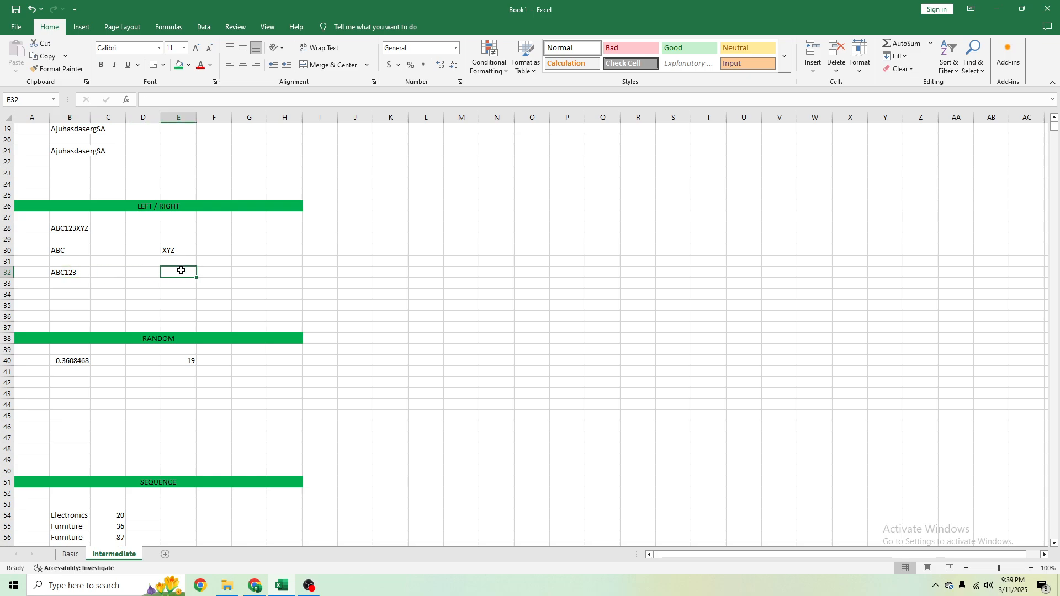
pyautogui.write('=right')
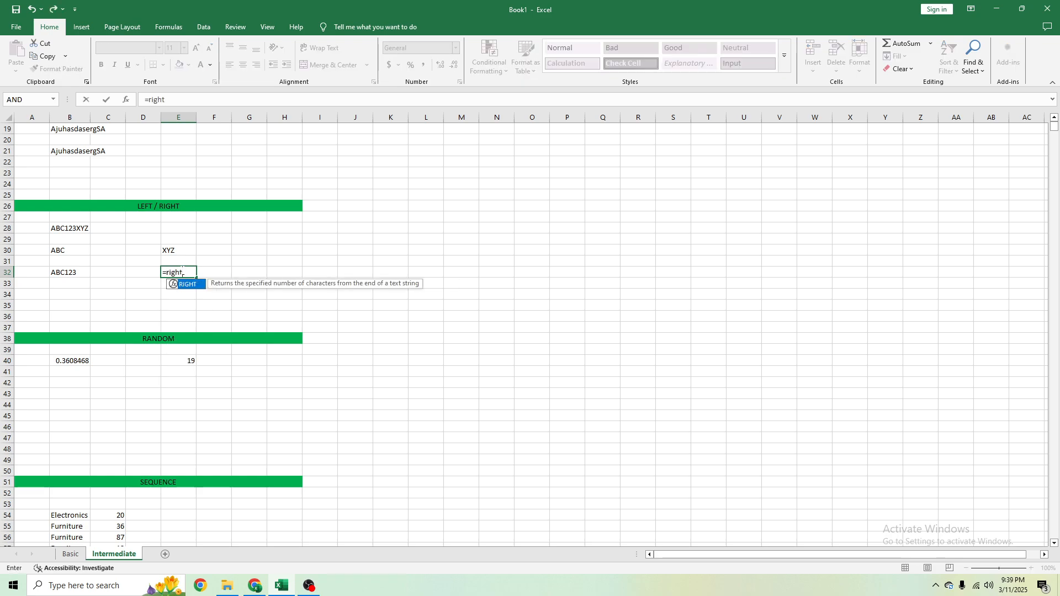
pyautogui.press('Tab')
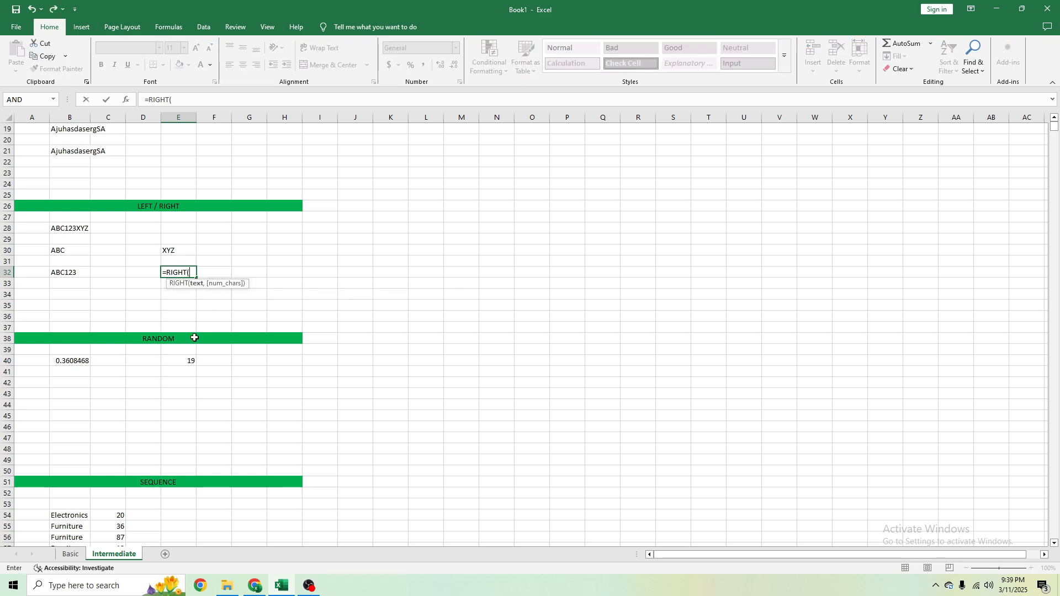
pyautogui.click(69, 226)
pyautogui.write(',')
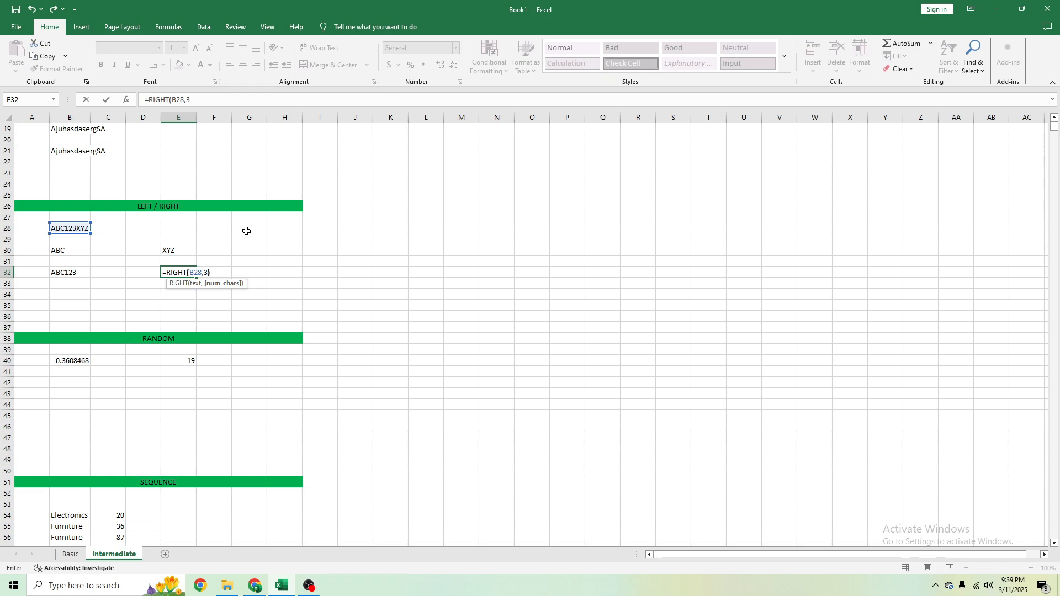
pyautogui.write('3)')
pyautogui.press('Return')
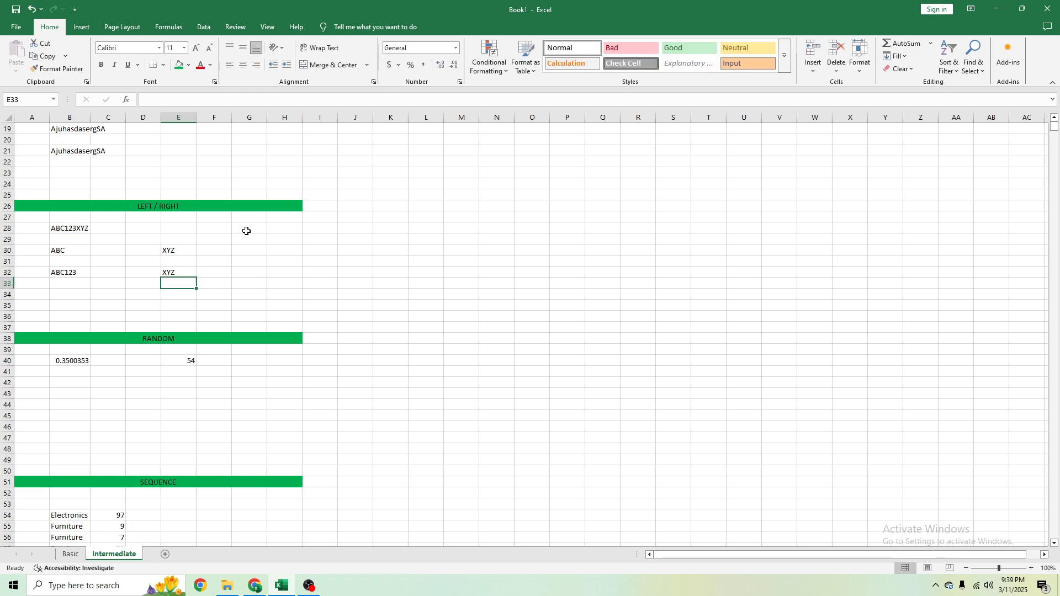
# Change the number of characters in the E32 RIGHT formula to 6
pyautogui.click(190, 273)
pyautogui.click(190, 100)
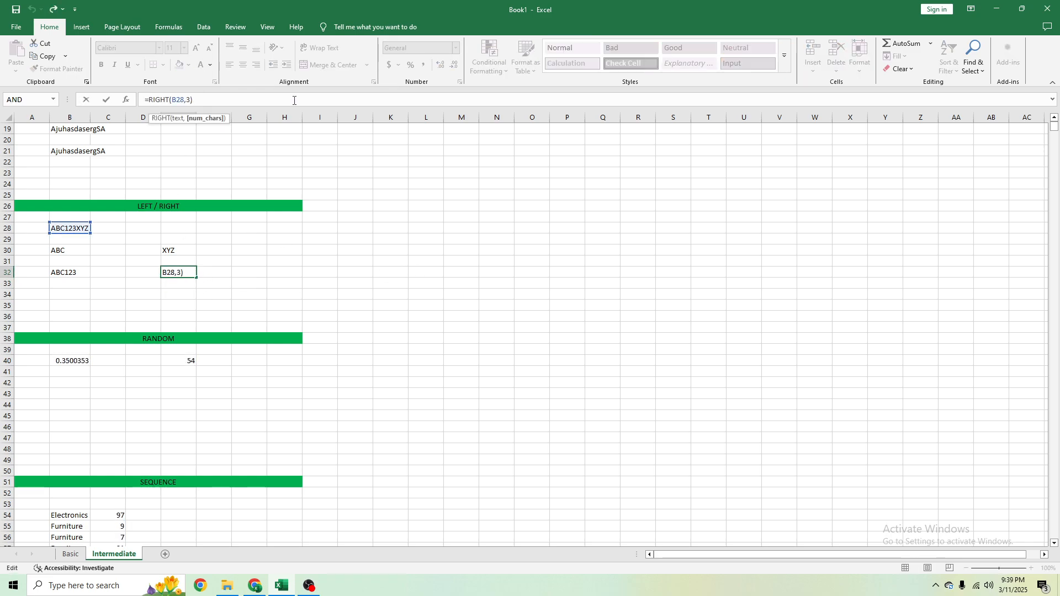
pyautogui.press('BackSpace')
pyautogui.press('BackSpace')
pyautogui.write('6)')
pyautogui.press('Return')
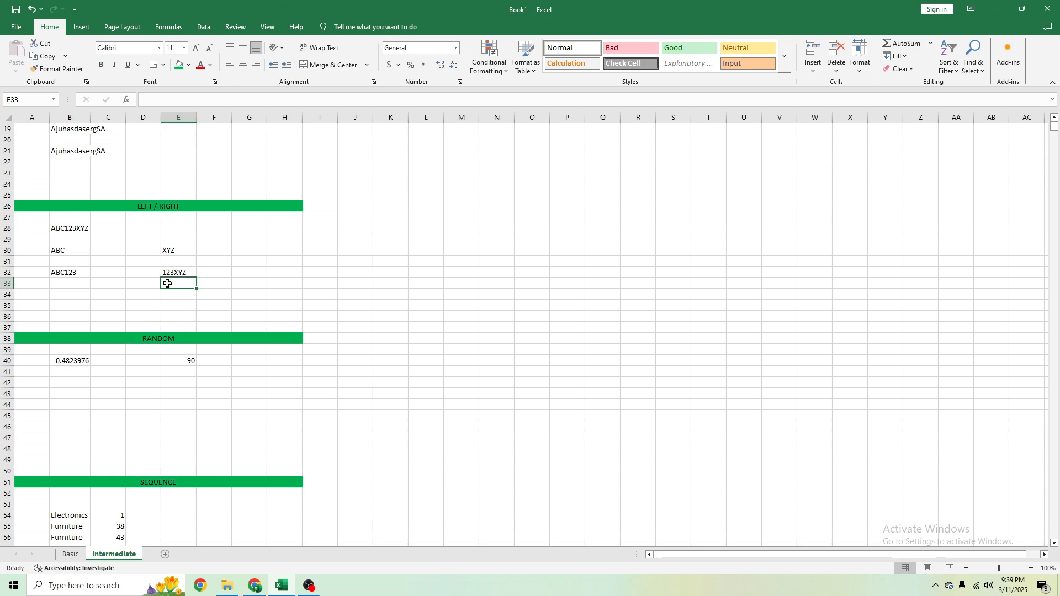
# Enter the formula =RAND() in B42 of the RANDOM section, following the example in B40
pyautogui.click(184, 362)
pyautogui.click(75, 359)
pyautogui.scroll(-2, 154, 320)
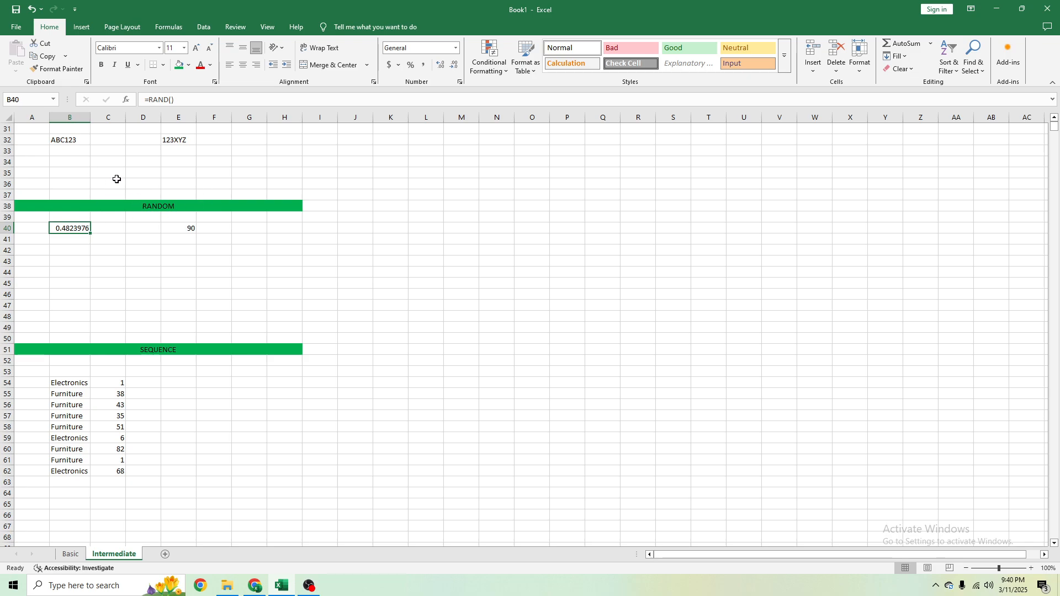
pyautogui.click(77, 250)
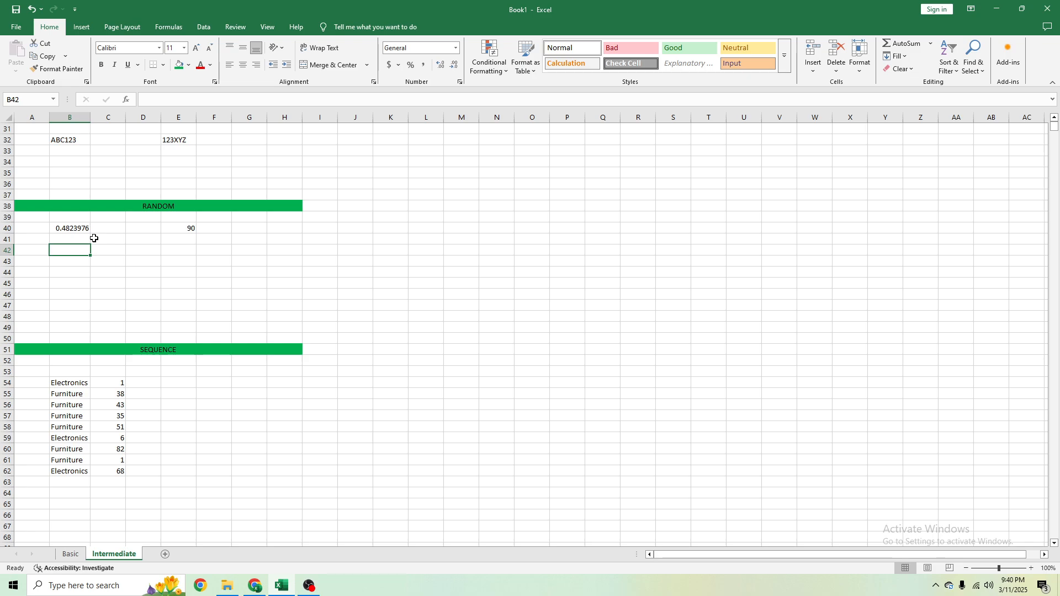
pyautogui.click(69, 239)
pyautogui.click(77, 250)
pyautogui.write('=rand')
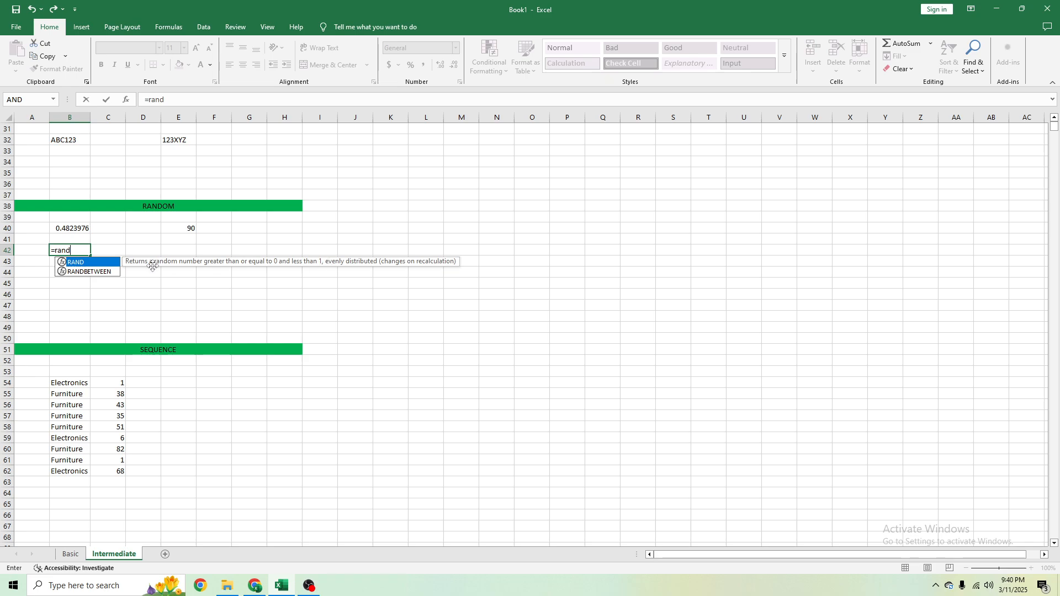
pyautogui.press('Tab')
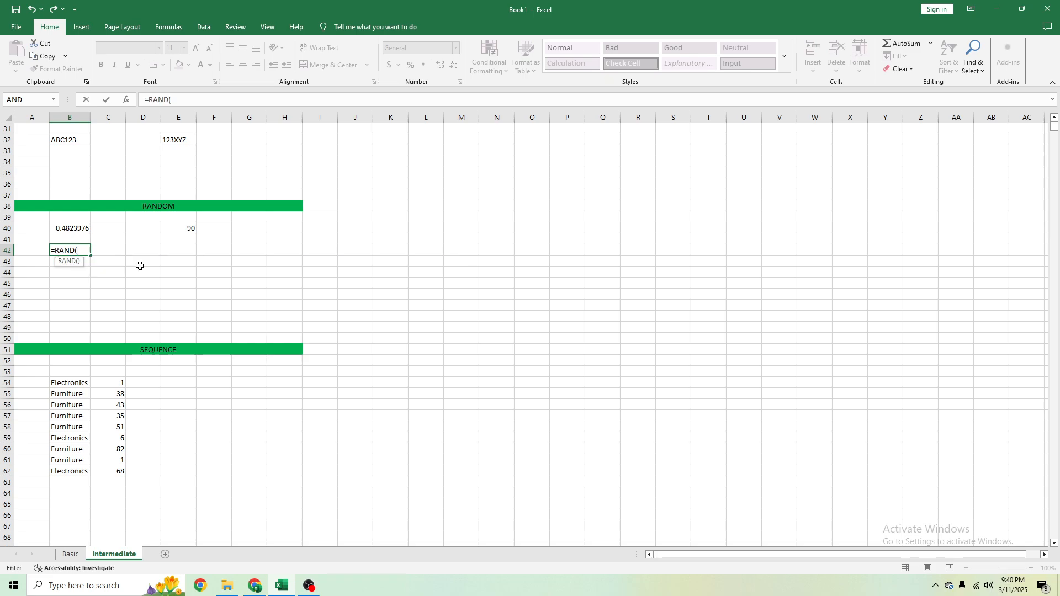
pyautogui.press('Return')
pyautogui.click(82, 253)
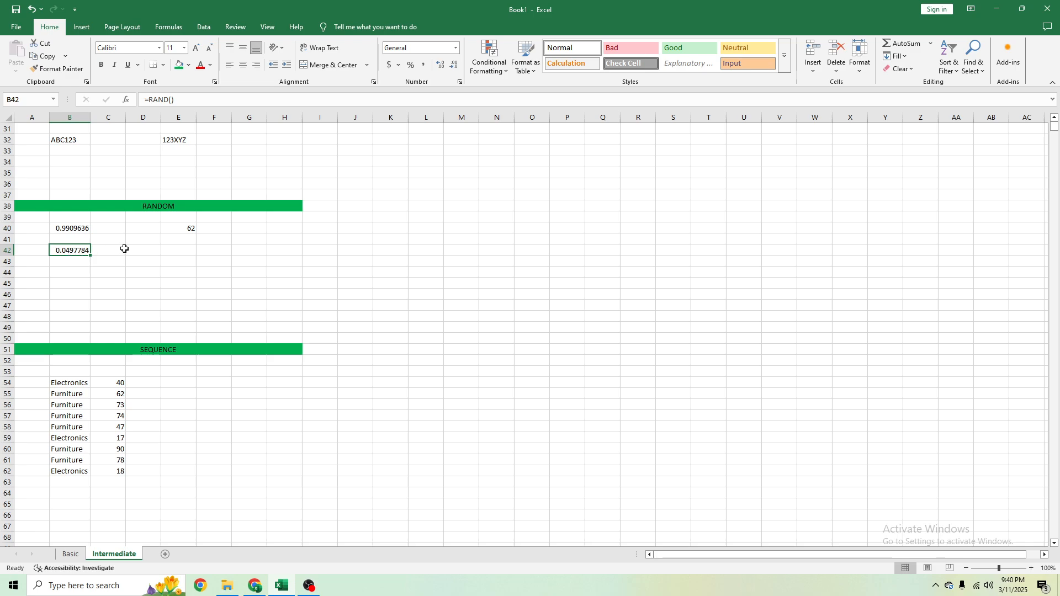
# Enter the formula =RANDBETWEEN(1,1000) in E42 and compare it with the example formula in E40
pyautogui.click(183, 228)
pyautogui.click(182, 250)
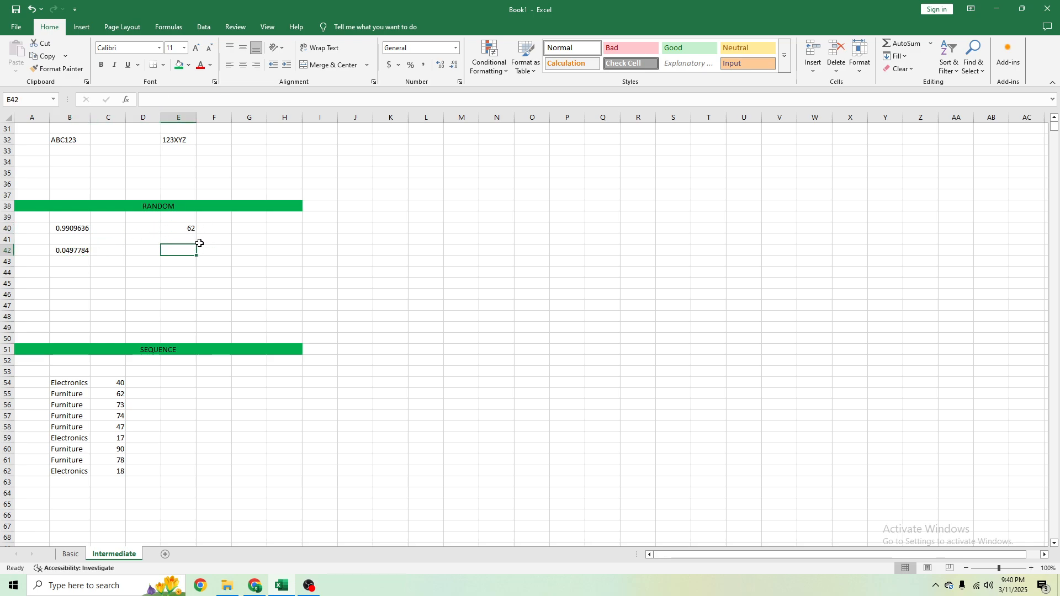
pyautogui.write('=rand')
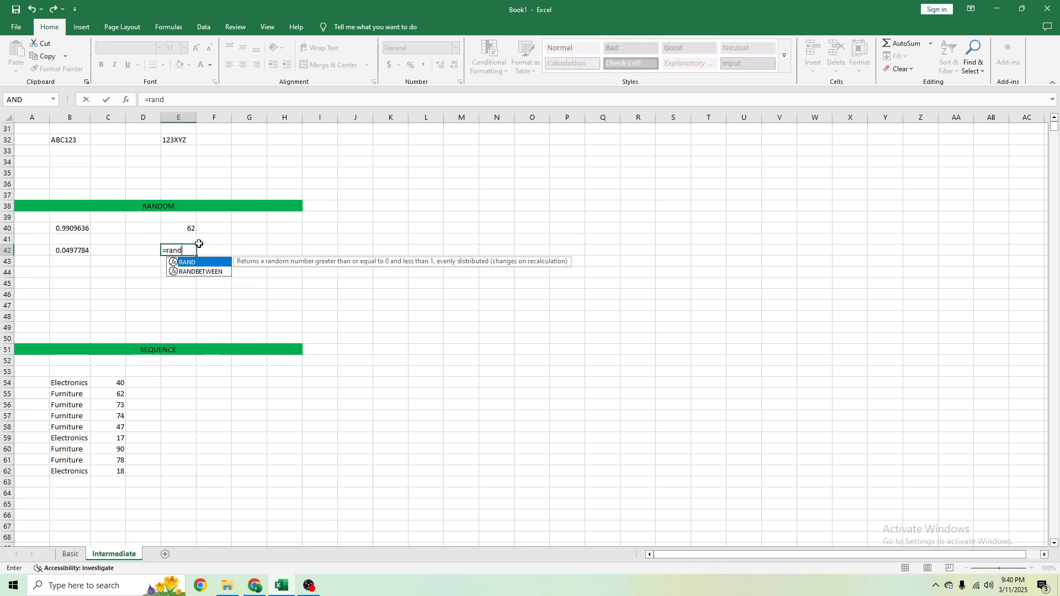
pyautogui.press('Down')
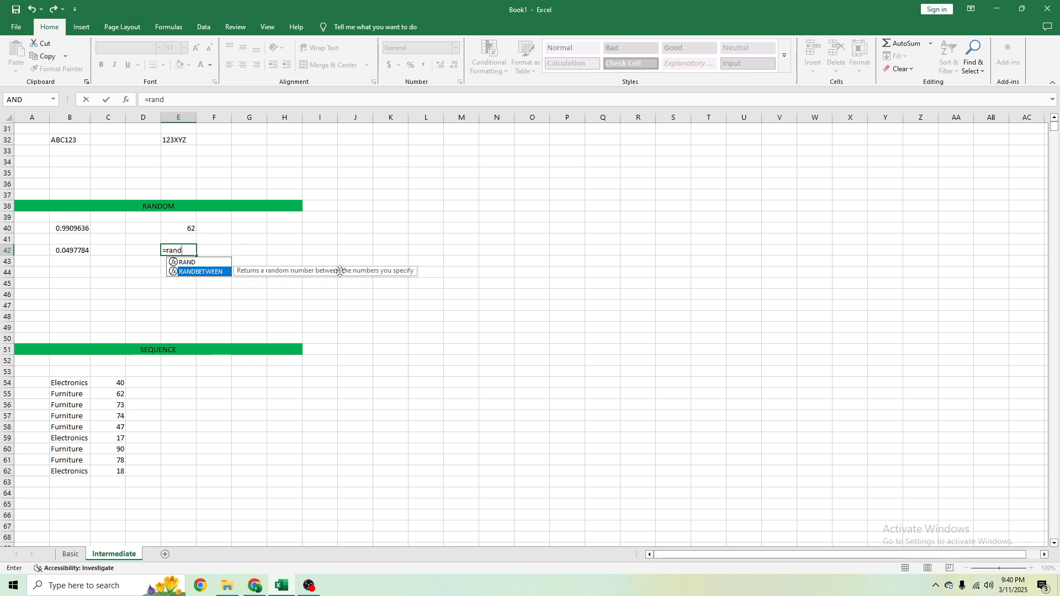
pyautogui.press('Tab')
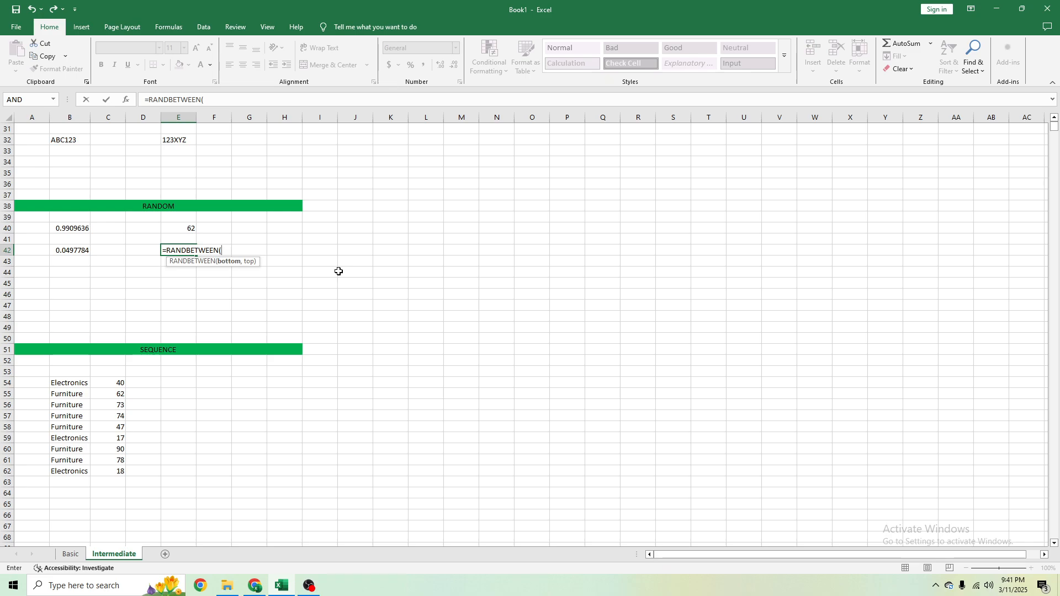
pyautogui.write('1,1000')
pyautogui.press('Return')
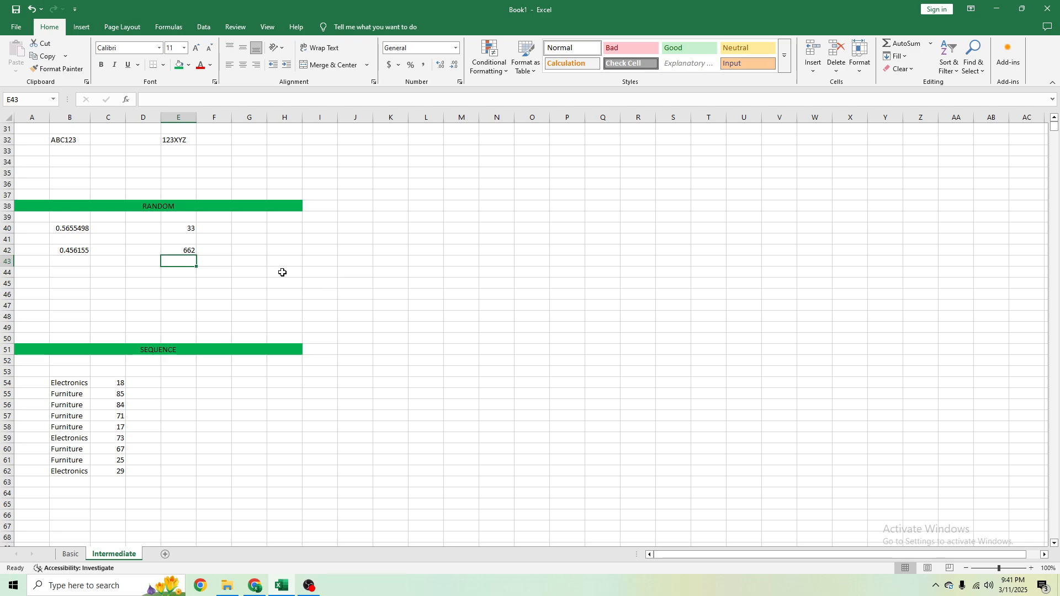
pyautogui.click(188, 250)
pyautogui.click(191, 227)
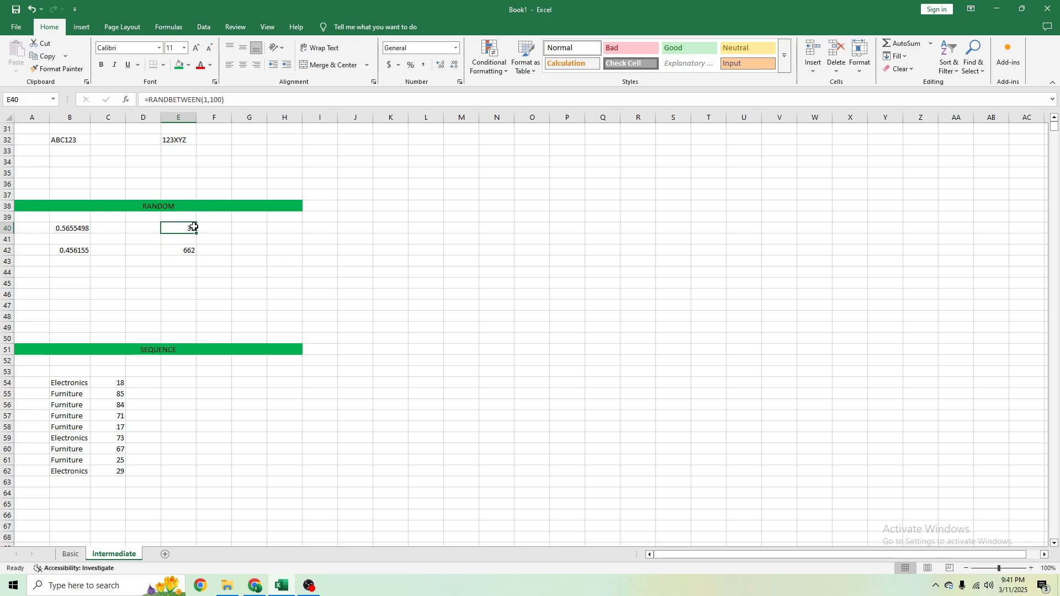
pyautogui.click(172, 248)
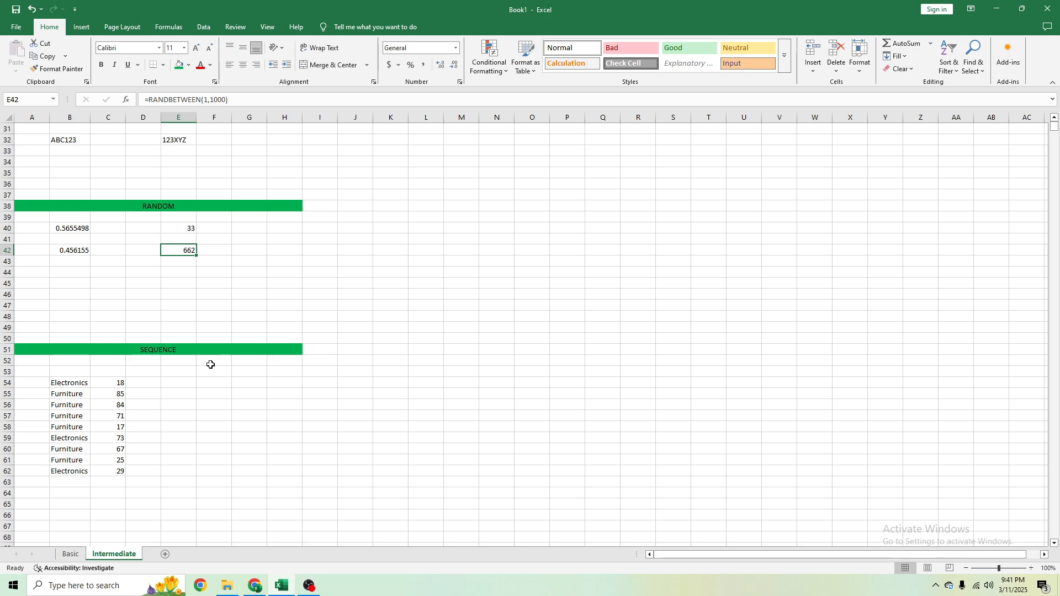
# Replace the SEQUENCE section heading in row 51 with SUMIF and select cell C64 below the category data
pyautogui.scroll(-5, 185, 277)
pyautogui.click(150, 180)
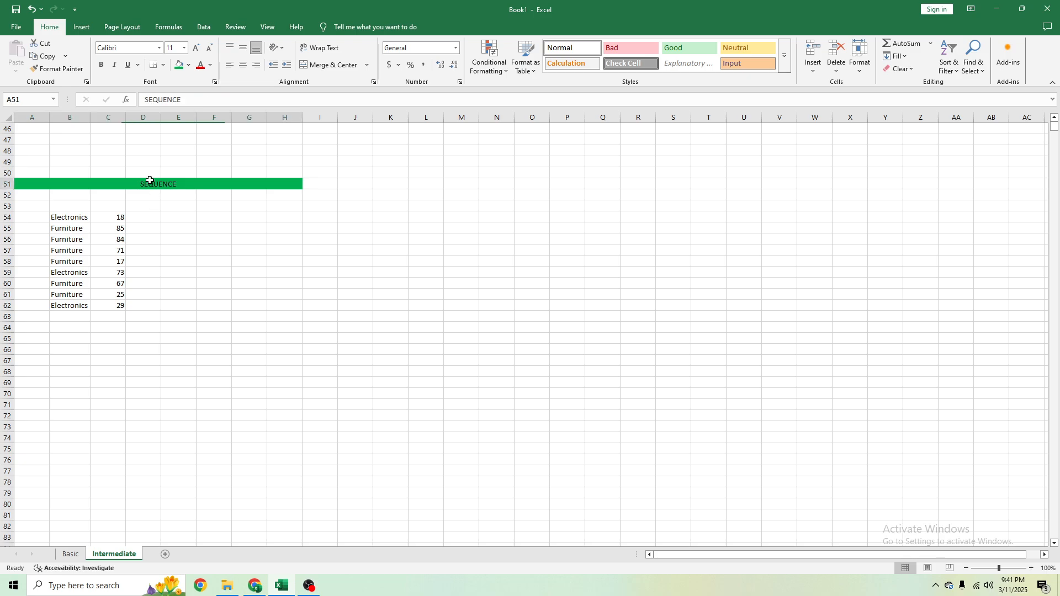
pyautogui.write('SUMIF')
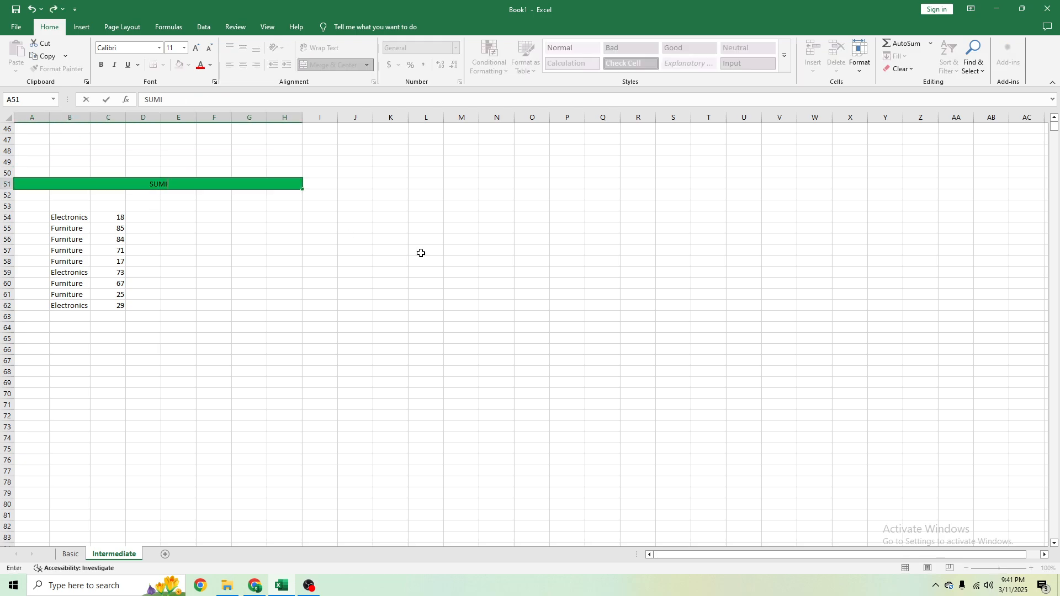
pyautogui.press('Return')
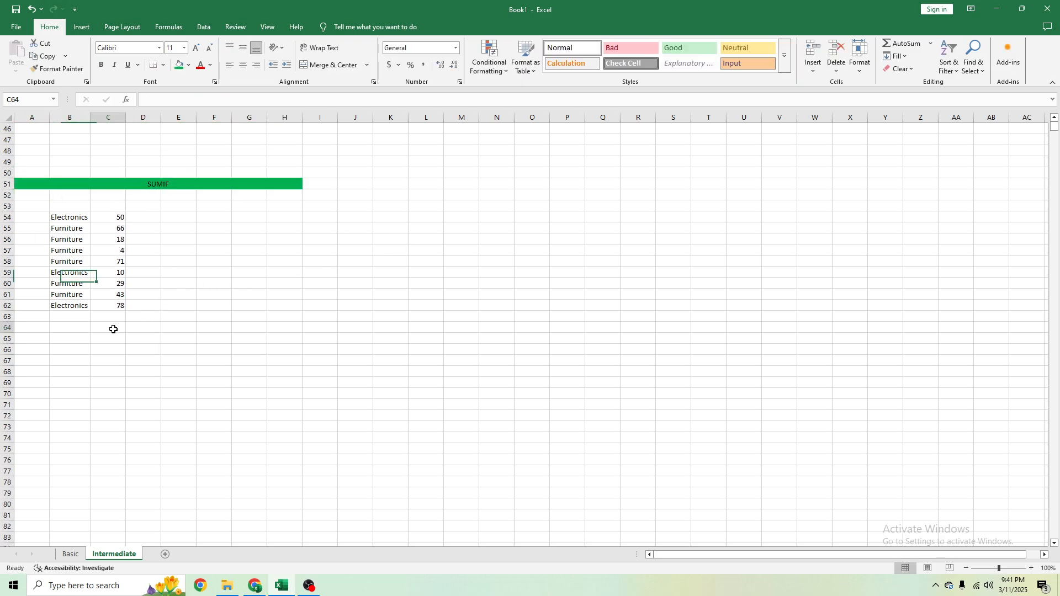
pyautogui.click(108, 327)
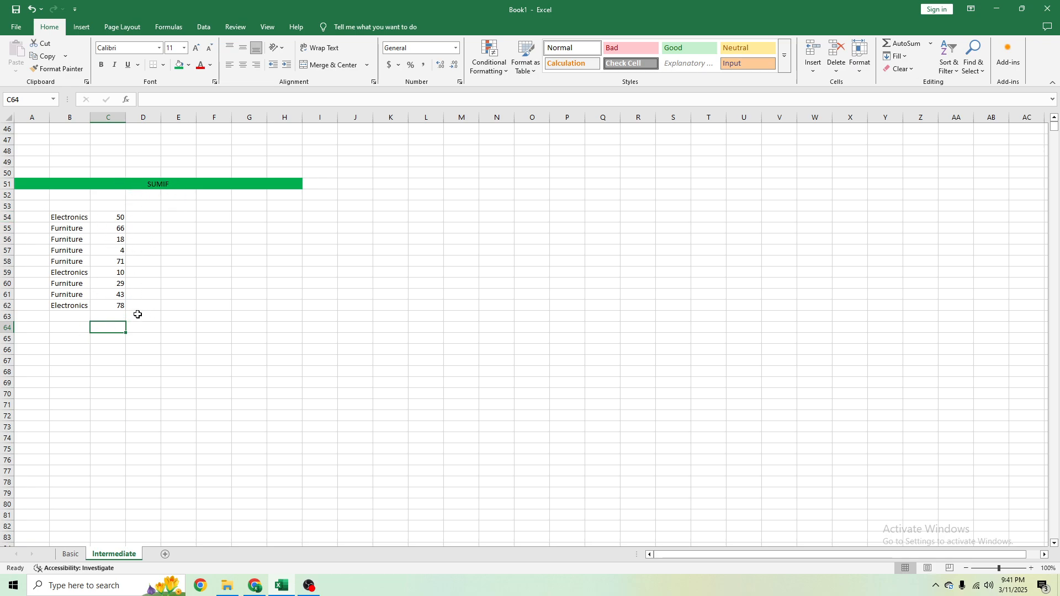
# Enter the formula =SUMIF(B54:C62,B54,C54:C62) in C64 to total the Electronics amounts
pyautogui.write('=sumif')
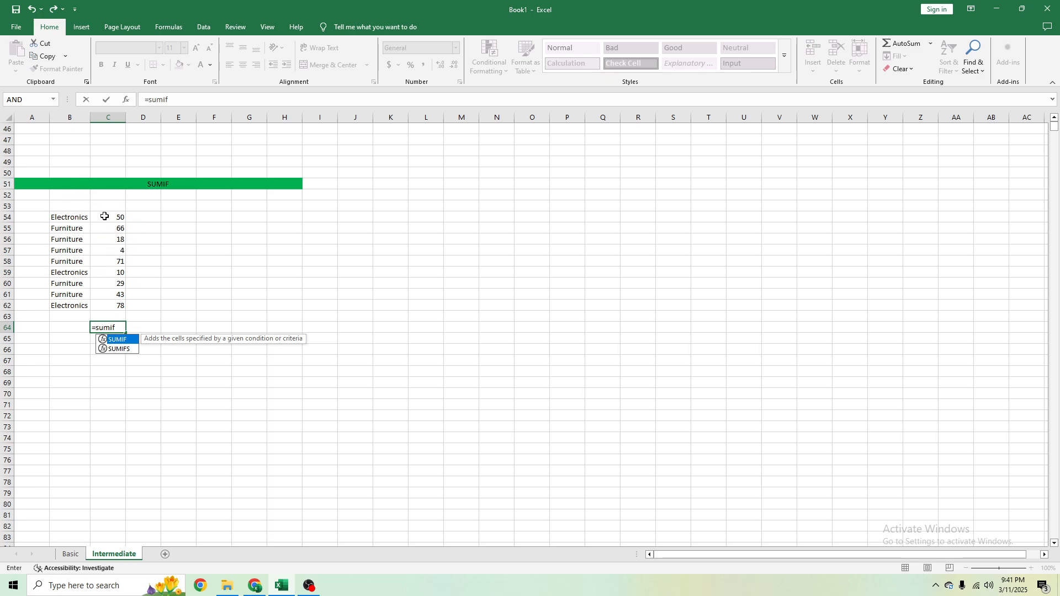
pyautogui.press('Tab')
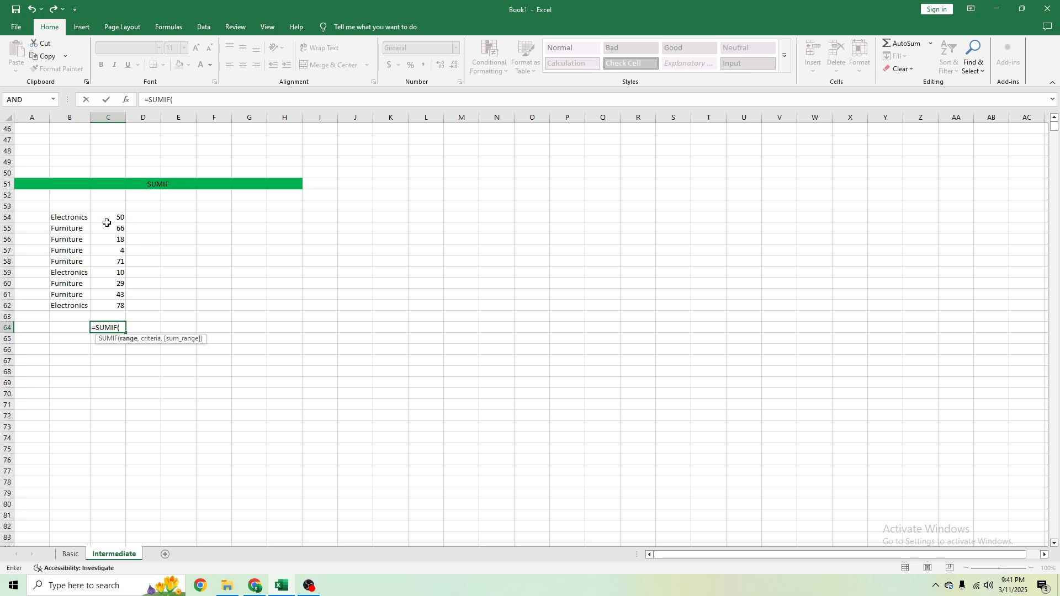
pyautogui.moveTo(67, 218); pyautogui.dragTo(121, 303)
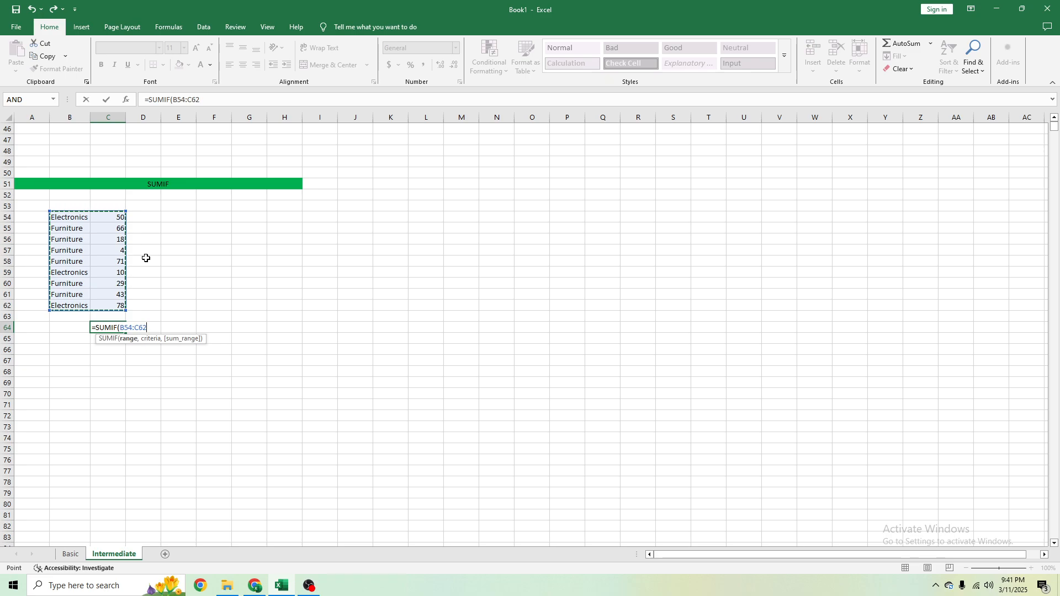
pyautogui.write(',')
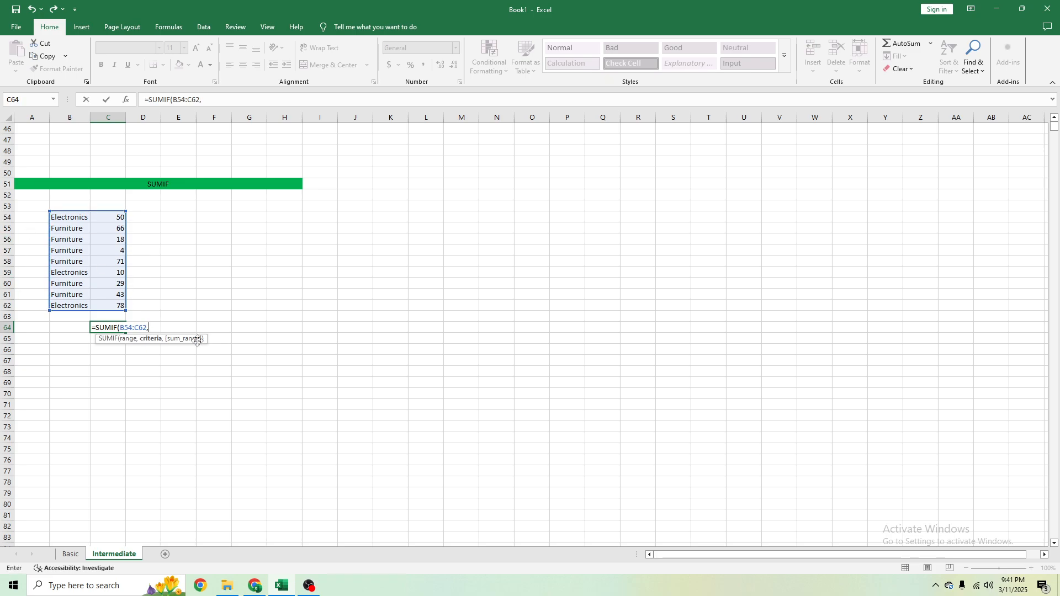
pyautogui.click(63, 214)
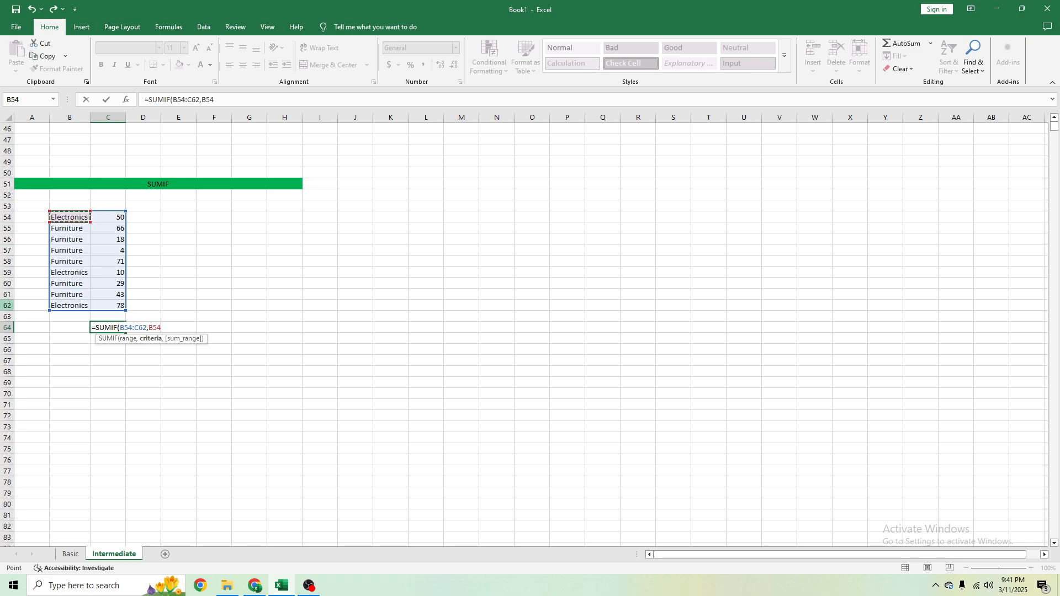
pyautogui.write(',')
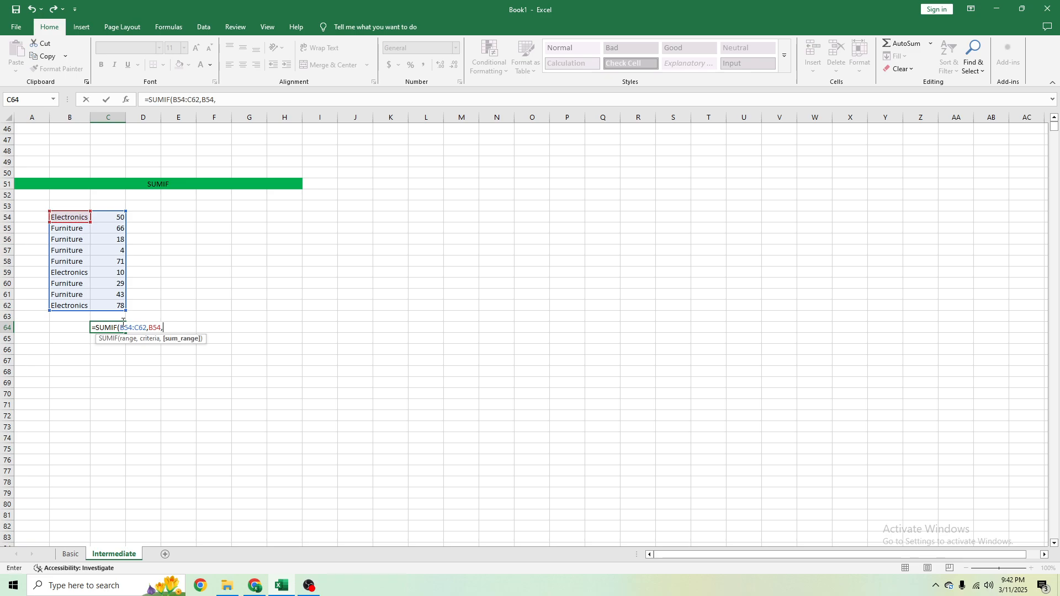
pyautogui.moveTo(114, 215); pyautogui.dragTo(114, 307)
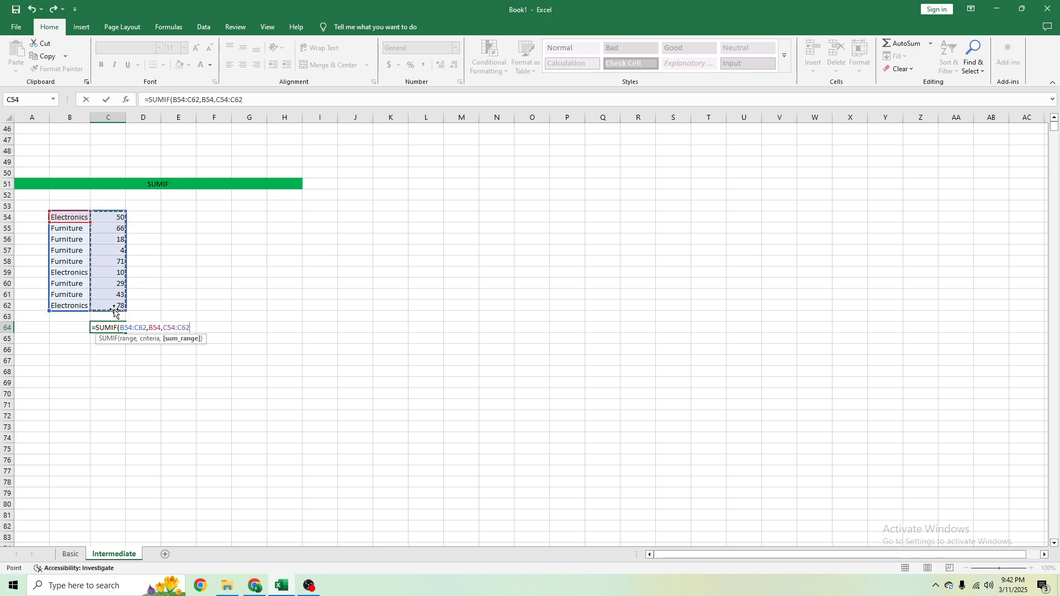
pyautogui.press('Return')
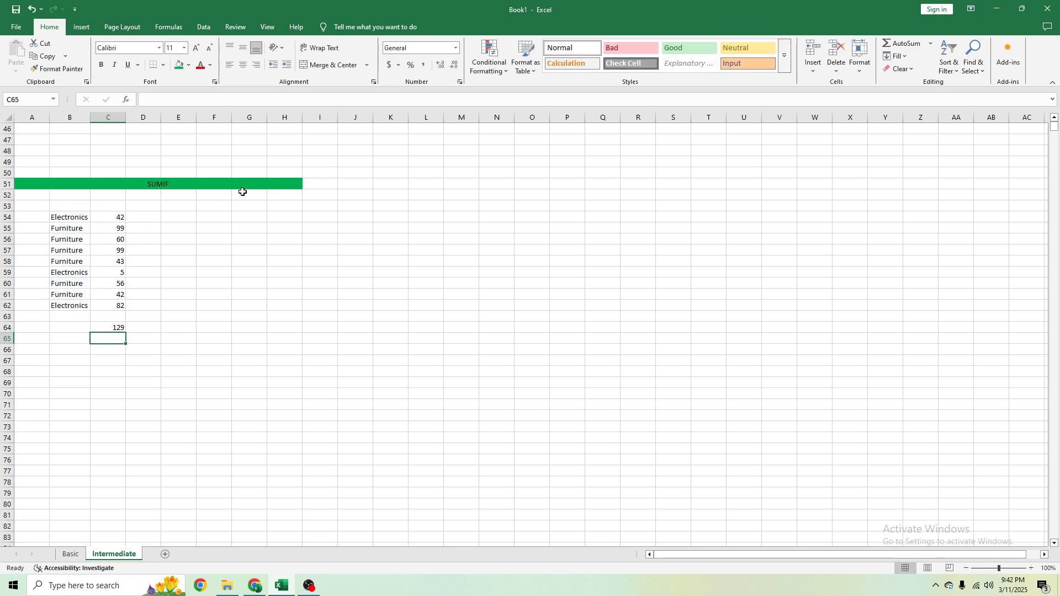
pyautogui.press('Up')
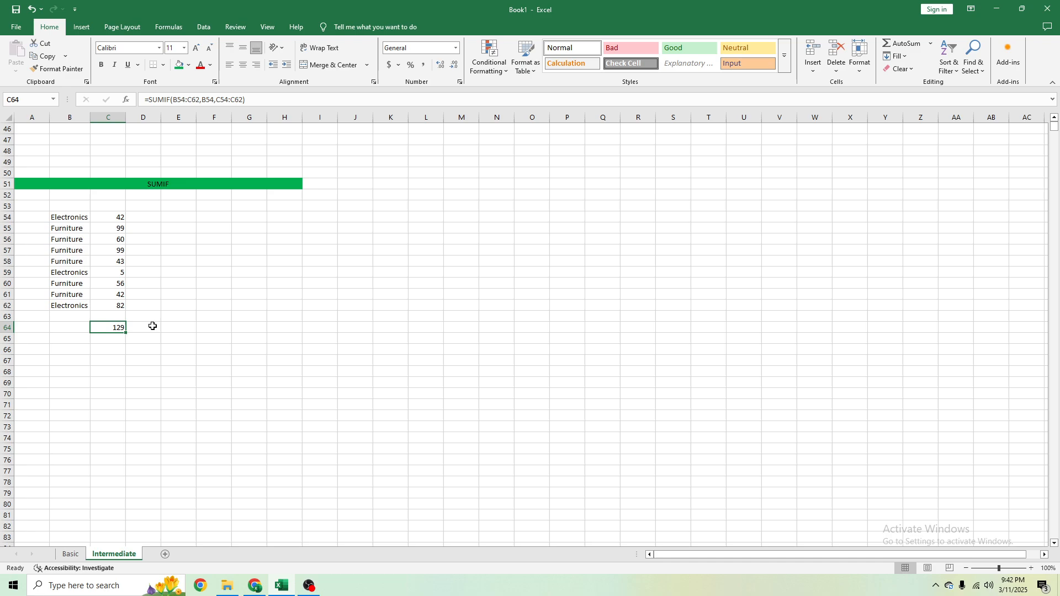
# Check the RANDBETWEEN formulas in E42 and C54, and replace the formulas in C54:C62 with fixed values by copying and pasting values only
pyautogui.click(114, 217)
pyautogui.scroll(5, 135, 211)
pyautogui.click(184, 250)
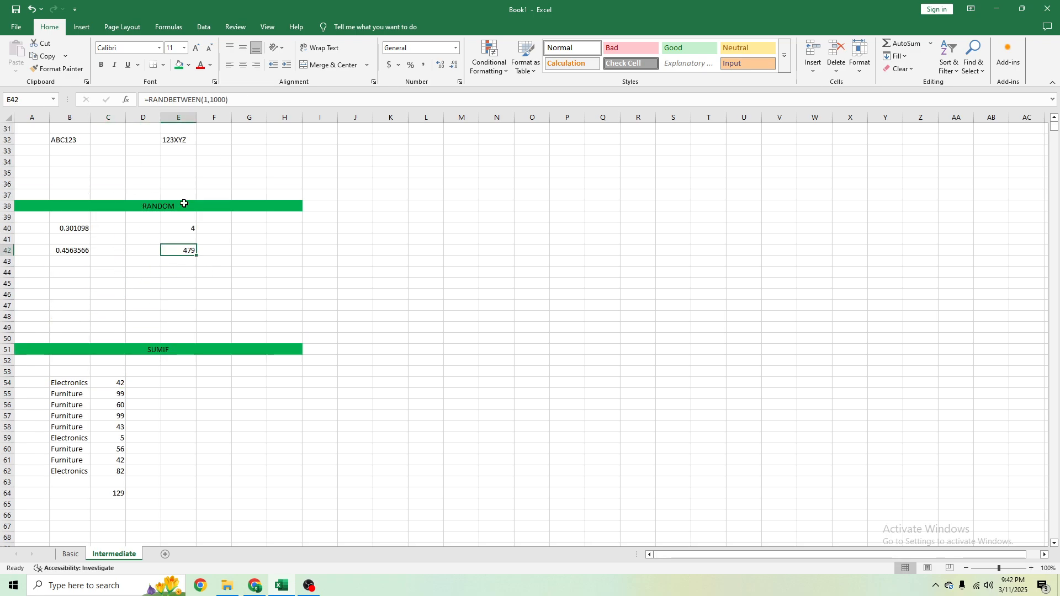
pyautogui.click(133, 373)
pyautogui.click(117, 383)
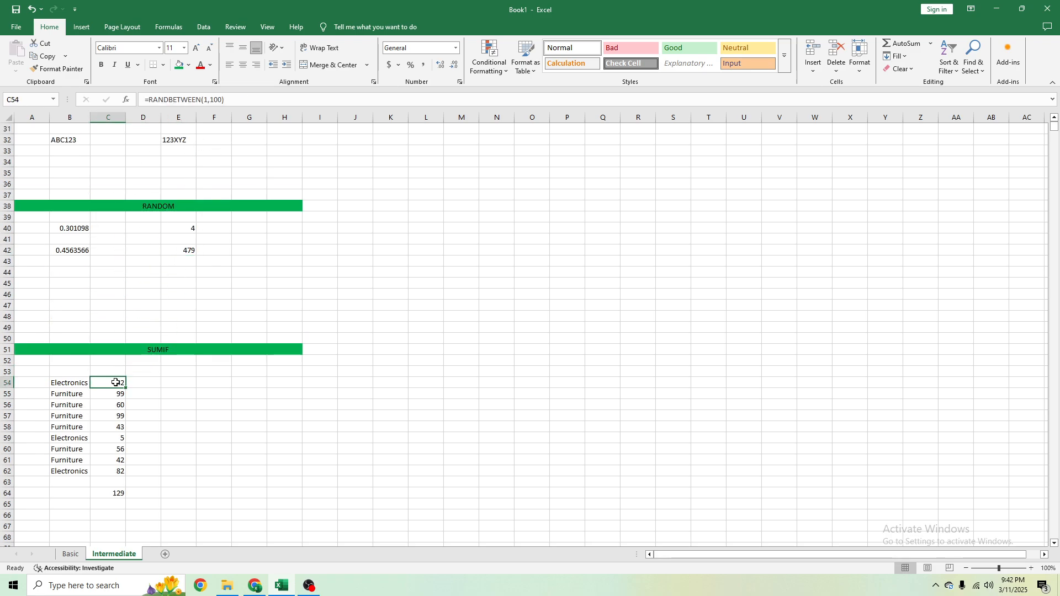
pyautogui.scroll(-3, 103, 367)
pyautogui.moveTo(108, 285); pyautogui.dragTo(116, 370)
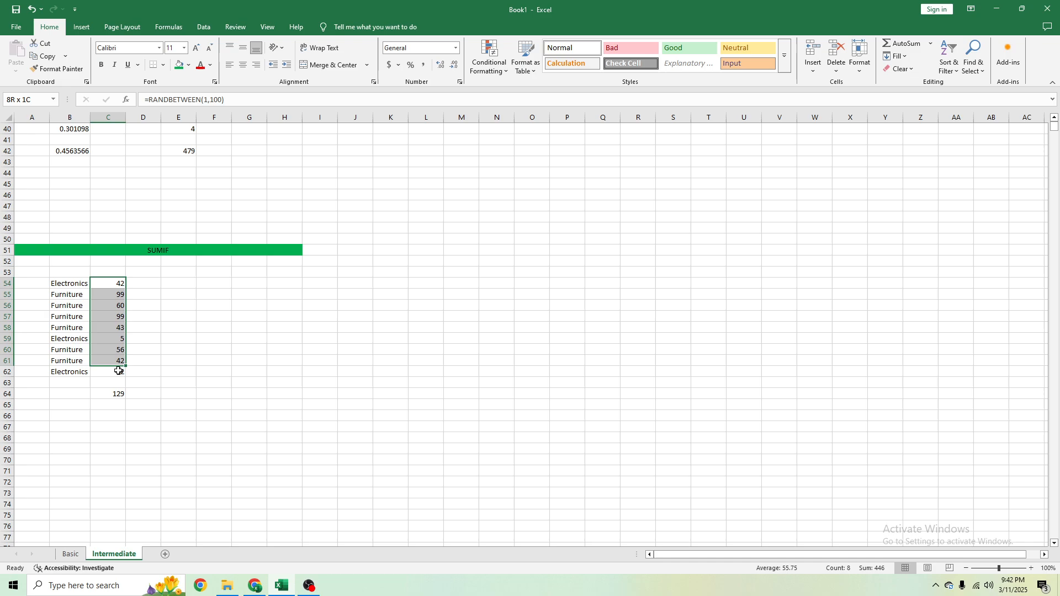
pyautogui.hotkey('ctrl', 'c')
pyautogui.rightClick(118, 343)
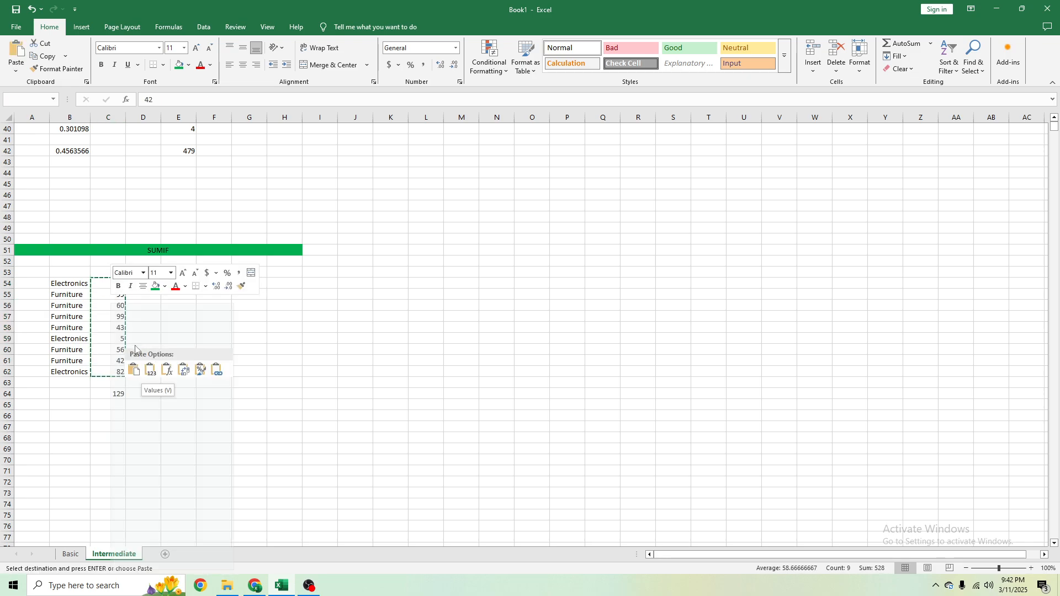
pyautogui.press('Escape')
pyautogui.moveTo(106, 283); pyautogui.dragTo(119, 366)
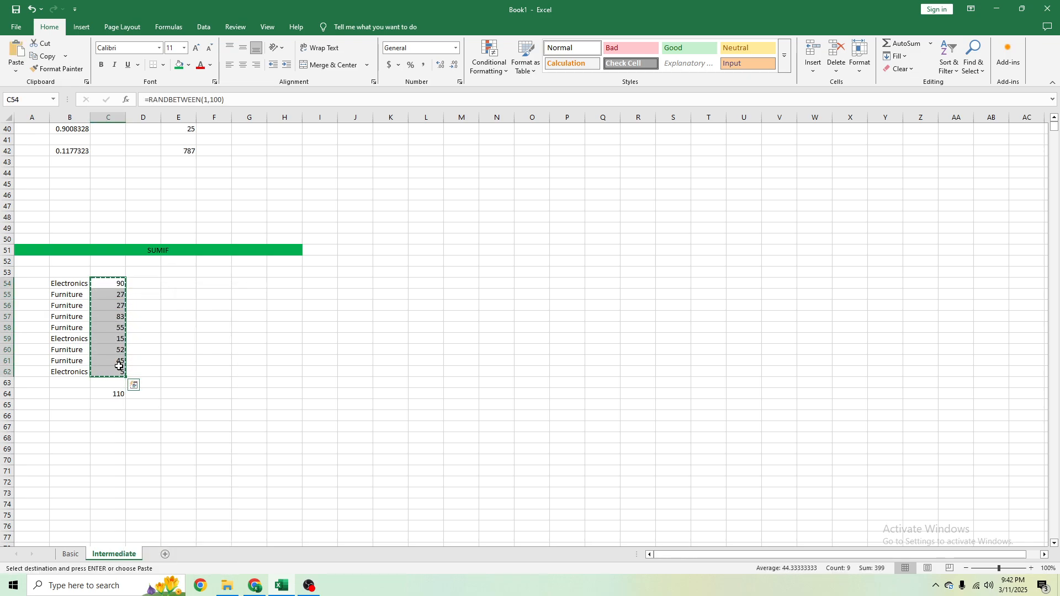
pyautogui.rightClick(120, 288)
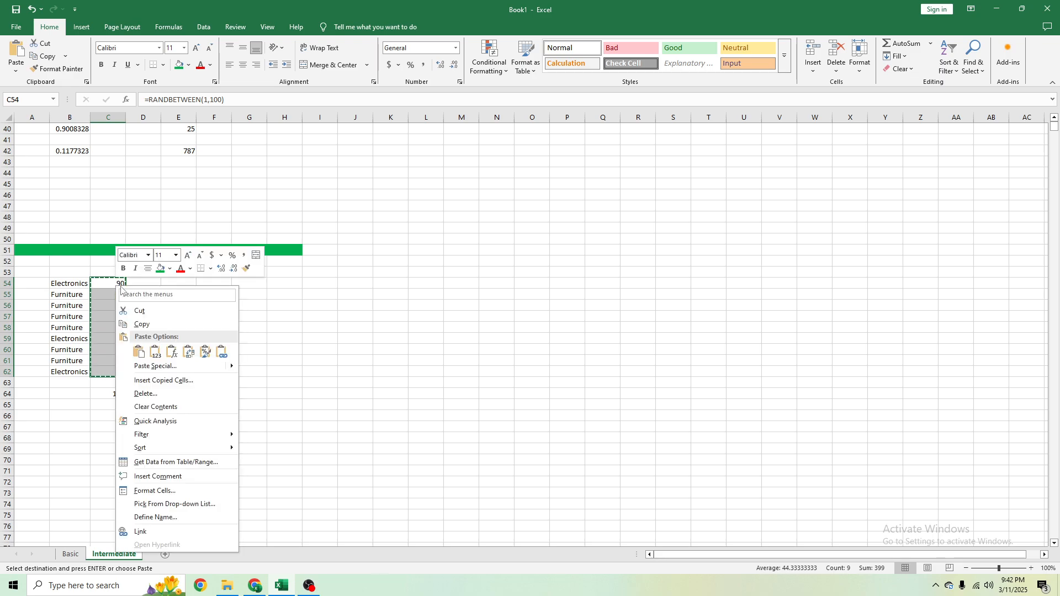
pyautogui.click(155, 353)
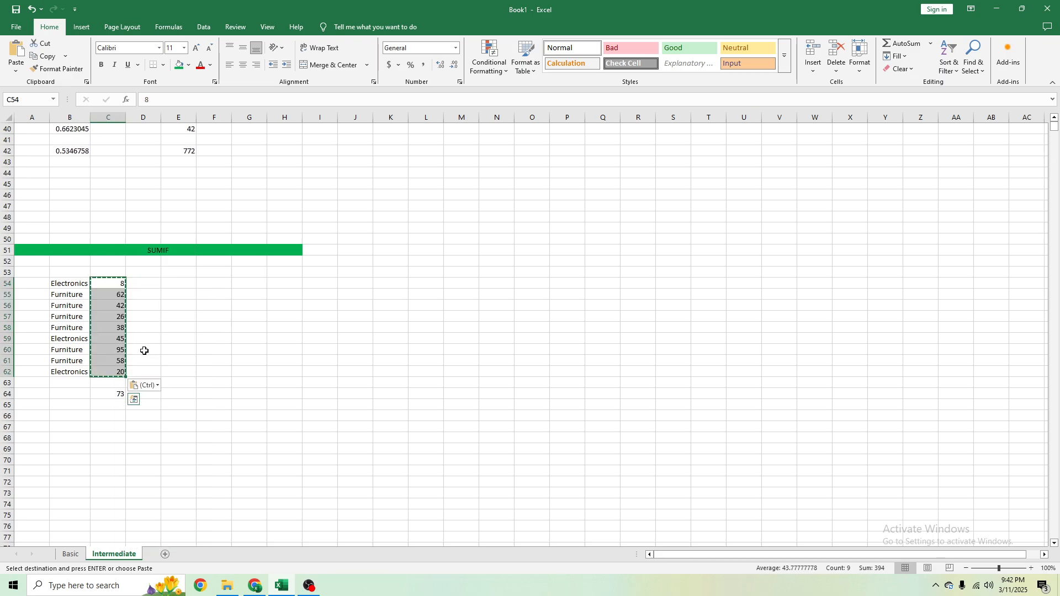
# Check the combined sum of the Electronics amounts in C54, C59 and C62 against C64, and the sum of the whole amount column
pyautogui.click(138, 332)
pyautogui.click(117, 394)
pyautogui.click(175, 369)
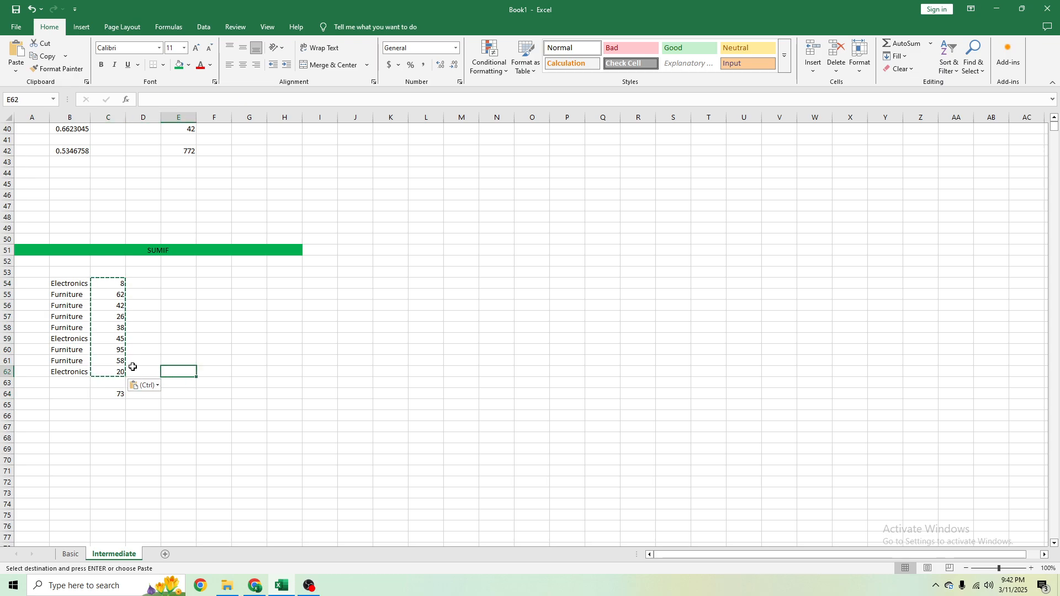
pyautogui.click(107, 371)
pyautogui.keyDown('ctrl'); pyautogui.click(117, 338); pyautogui.keyUp('ctrl')
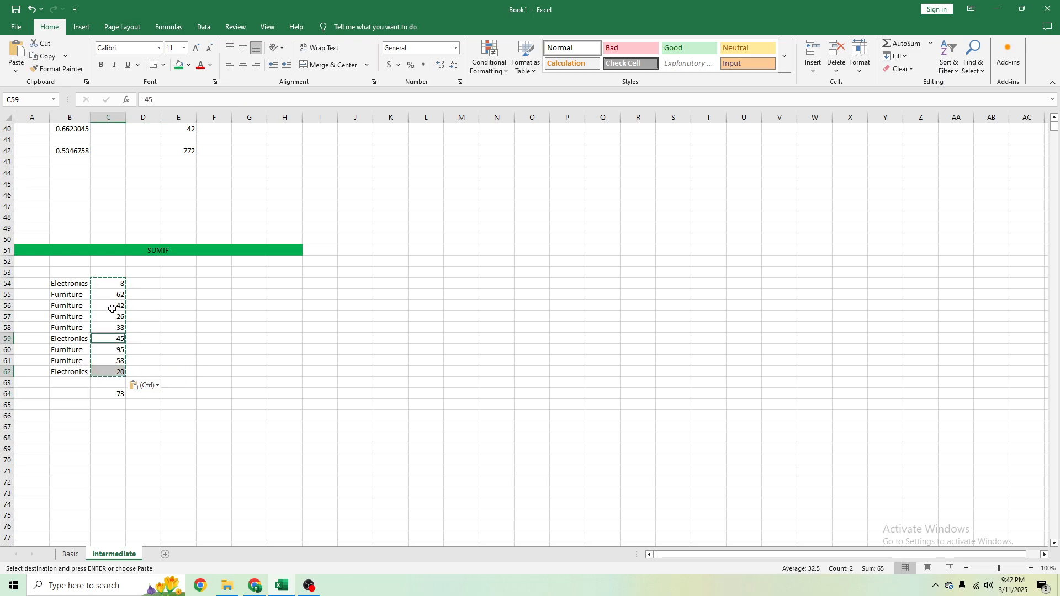
pyautogui.keyDown('ctrl'); pyautogui.click(109, 284); pyautogui.keyUp('ctrl')
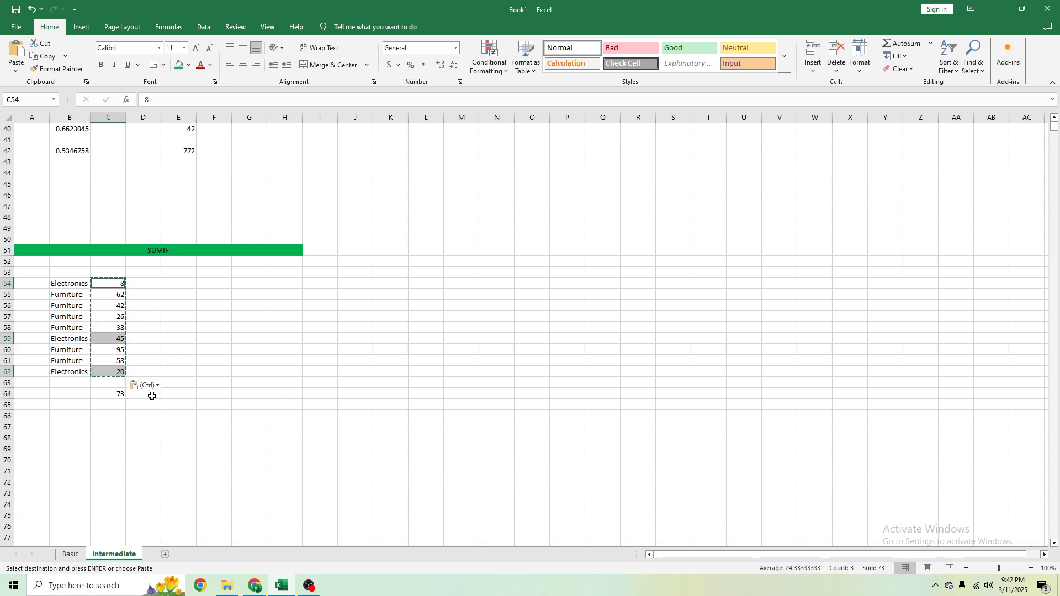
pyautogui.click(208, 417)
pyautogui.press('Escape')
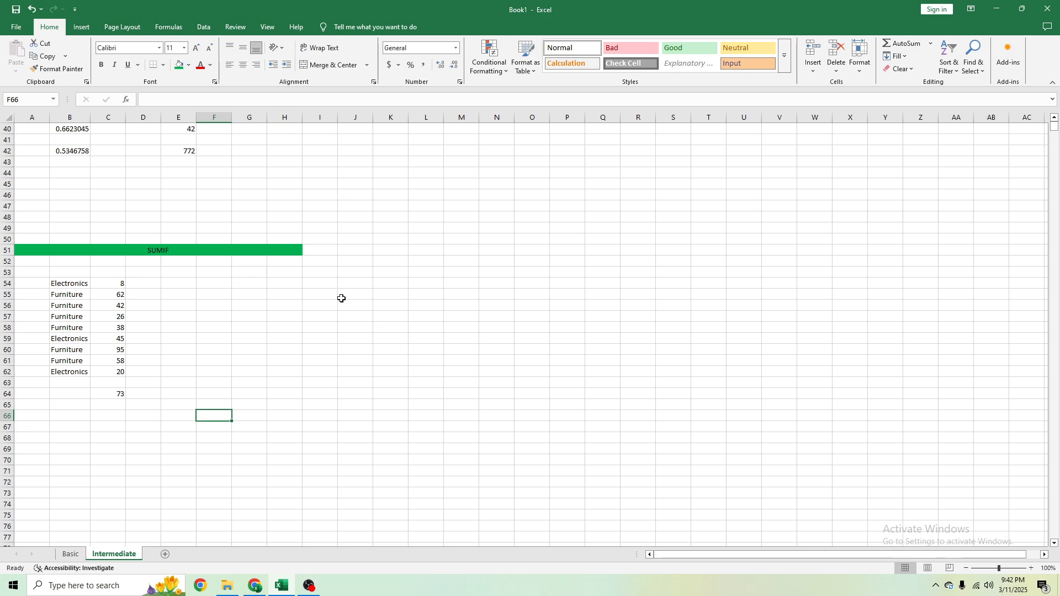
pyautogui.moveTo(111, 283); pyautogui.dragTo(113, 383)
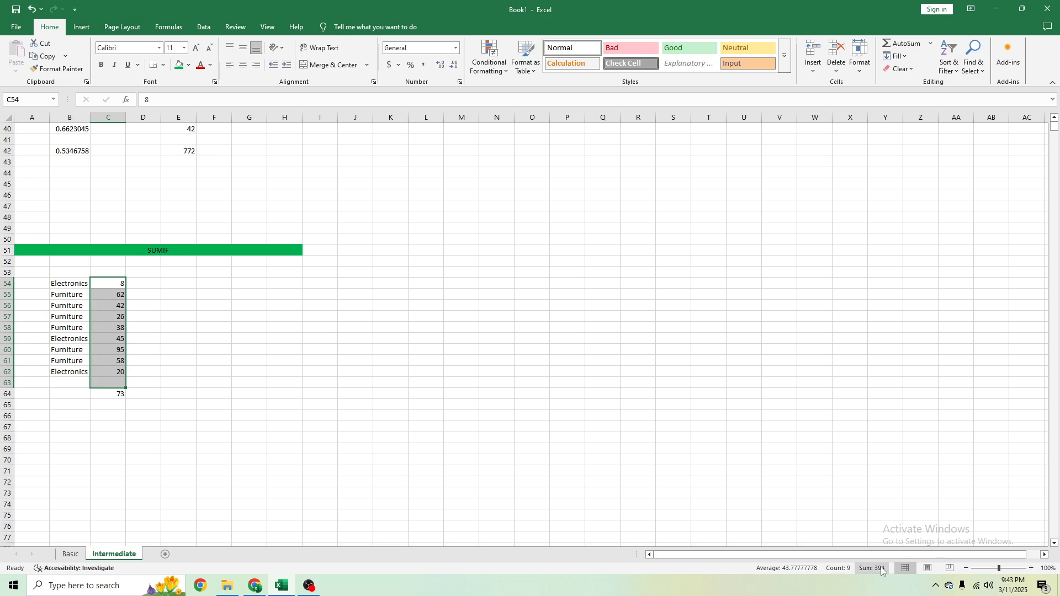
pyautogui.click(334, 414)
# Make the SUMIF result in C64 bold and keep that cell selected
pyautogui.click(115, 391)
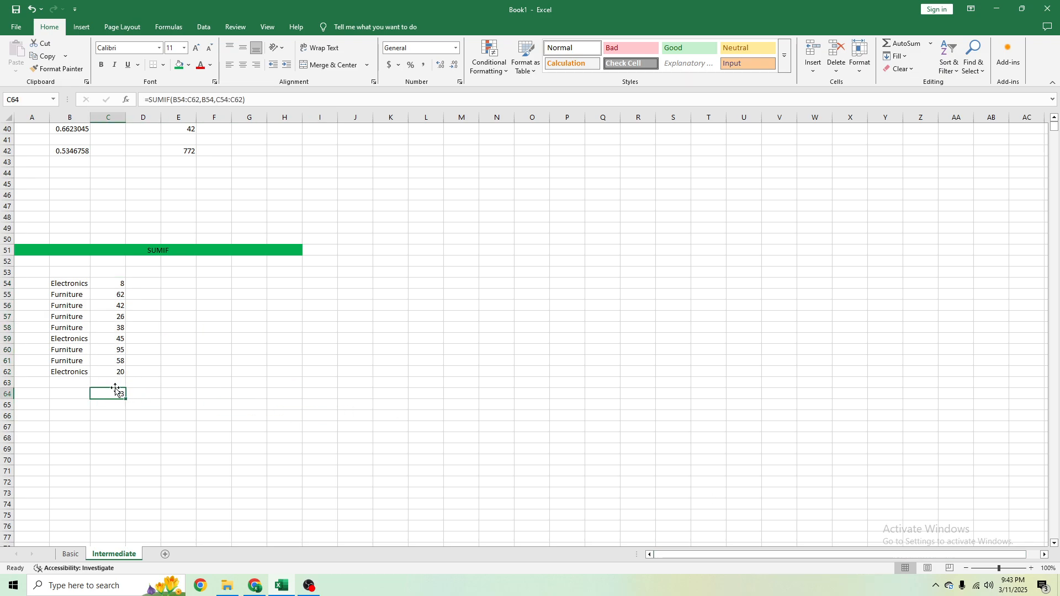
pyautogui.hotkey('ctrl', 'b')
pyautogui.click(168, 387)
pyautogui.click(114, 394)
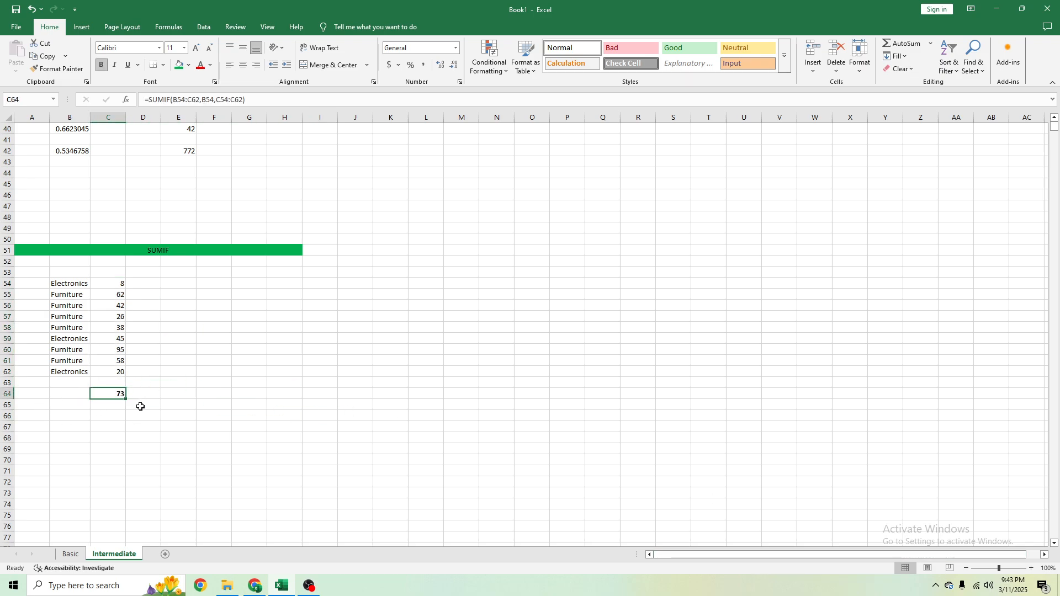